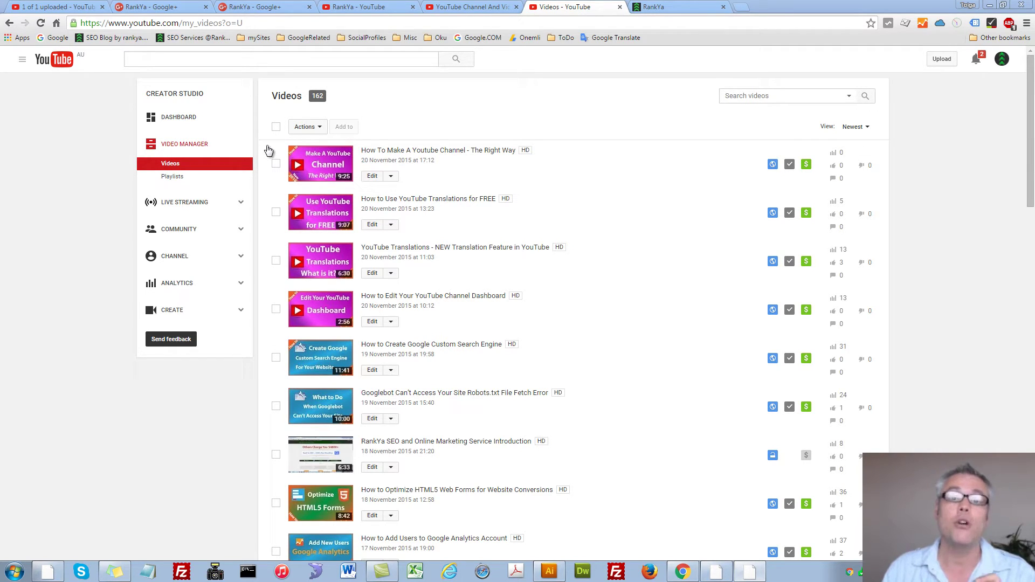
# Step: Check the View: Newest filters, then tick the Dashboard and YouTube Translations videos
pyautogui.click(868, 129)
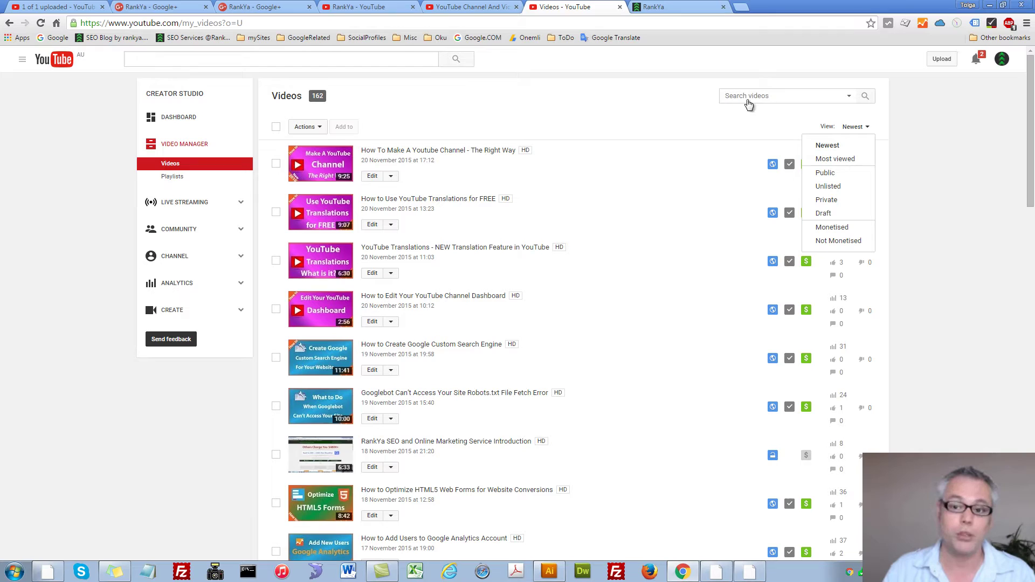
pyautogui.click(276, 309)
pyautogui.click(276, 261)
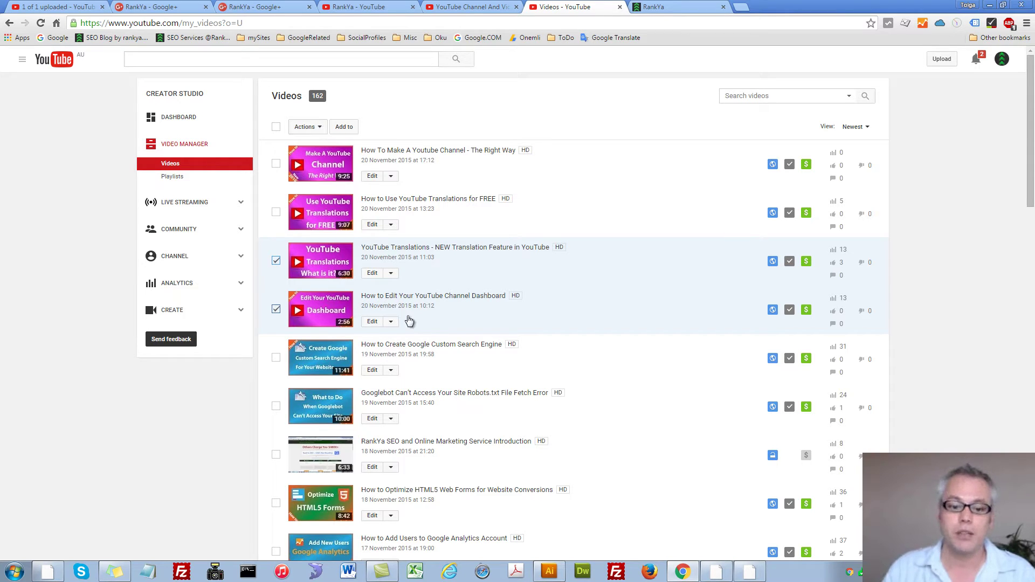
# Step: Untick YouTube Translations and open Info & settings for the Dashboard video from its Edit menu
pyautogui.click(276, 260)
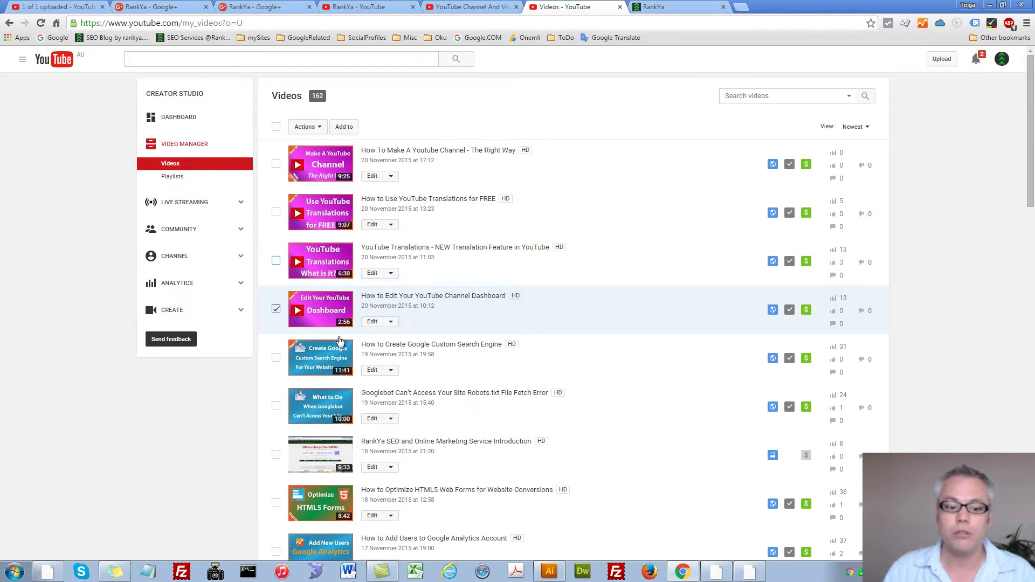
pyautogui.click(391, 322)
pyautogui.click(451, 321)
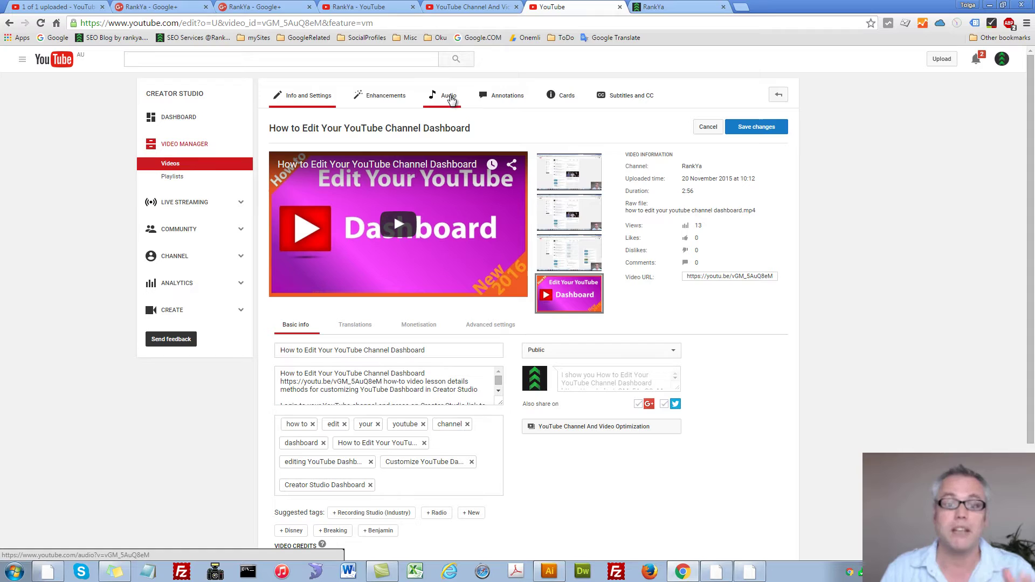
# Step: Scroll through the Dashboard video's Advanced settings for comments, licence, syndication and category
pyautogui.click(488, 326)
pyautogui.scroll(-3, 458, 334)
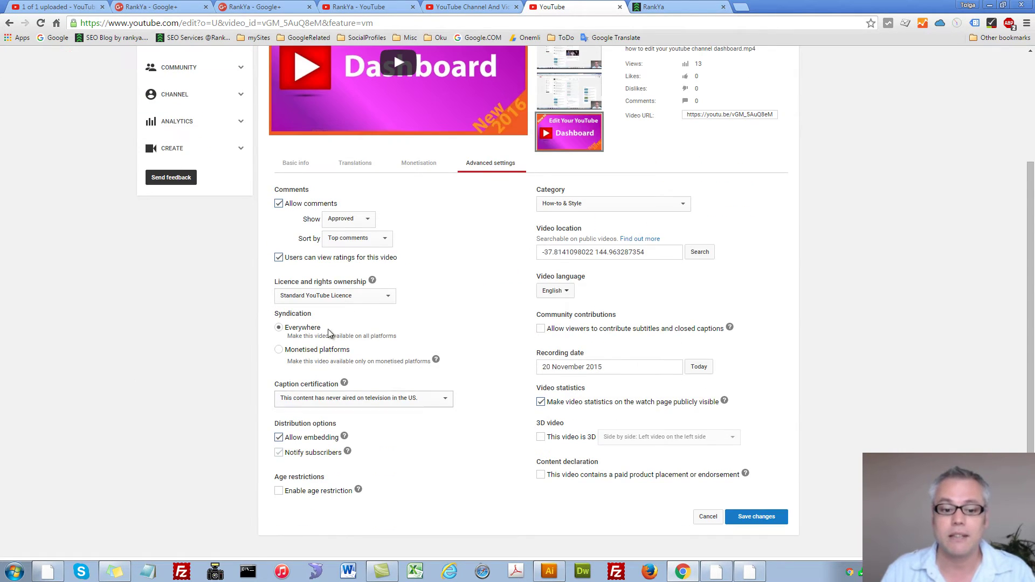
pyautogui.scroll(3, 443, 344)
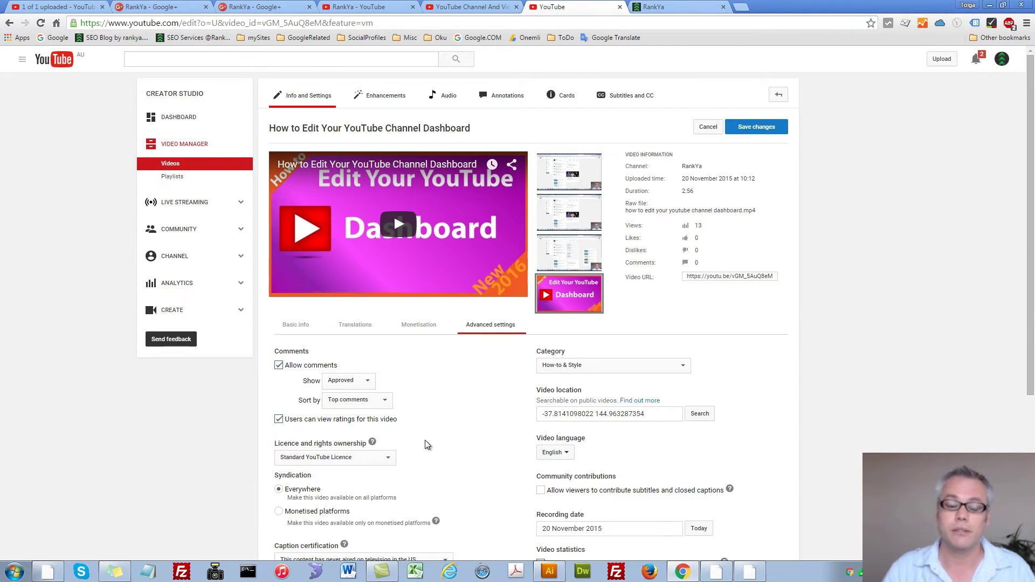
pyautogui.click(388, 458)
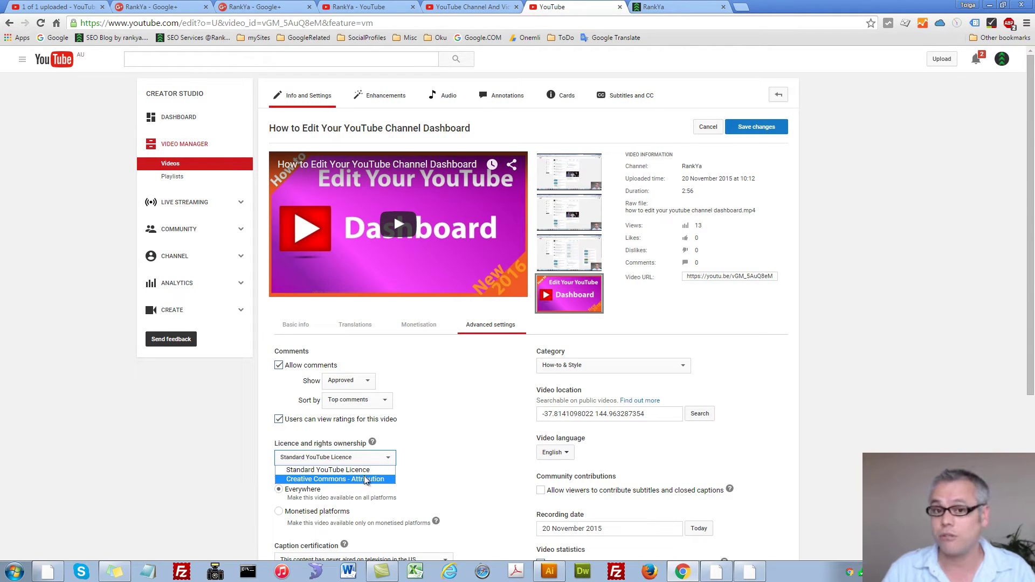
pyautogui.click(430, 433)
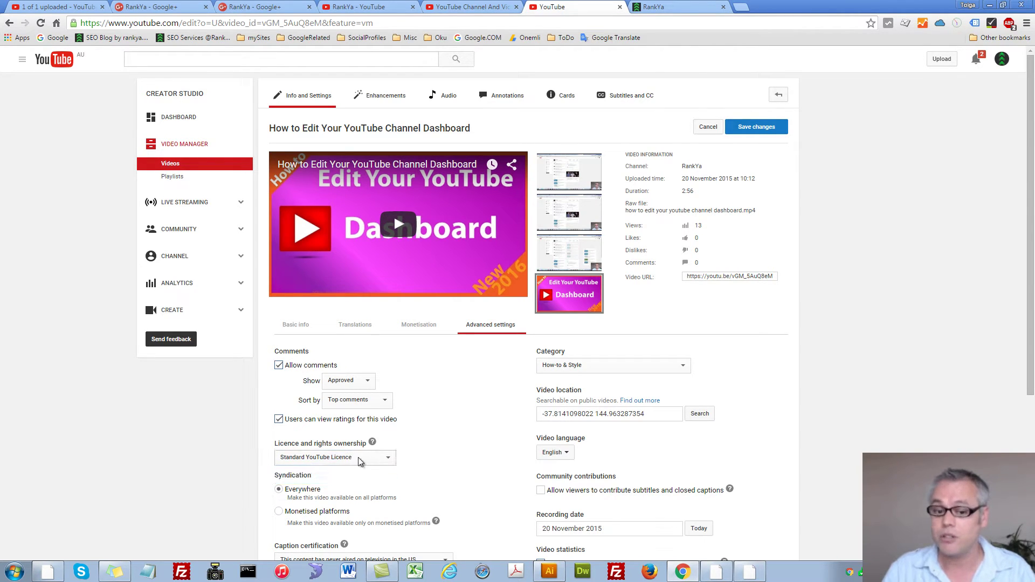
pyautogui.click(388, 458)
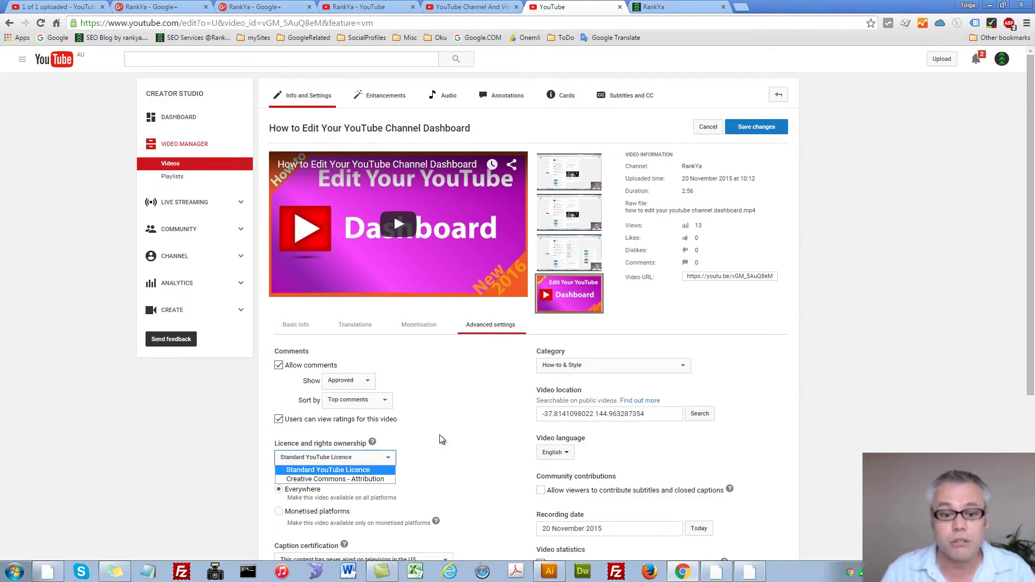
pyautogui.click(447, 420)
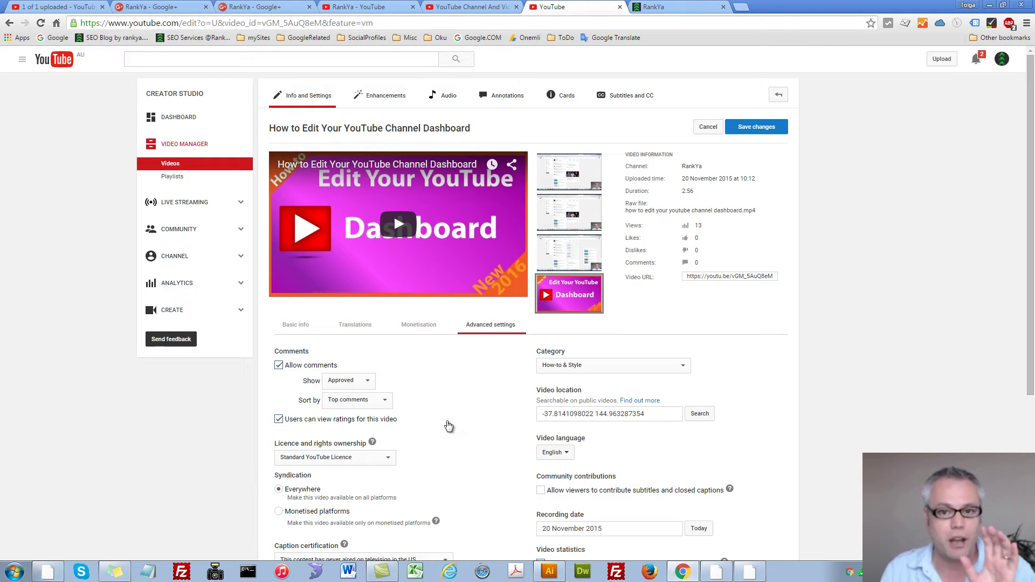
# Step: Leave the Dashboard settings unsaved and go to the Playlists page
pyautogui.click(168, 148)
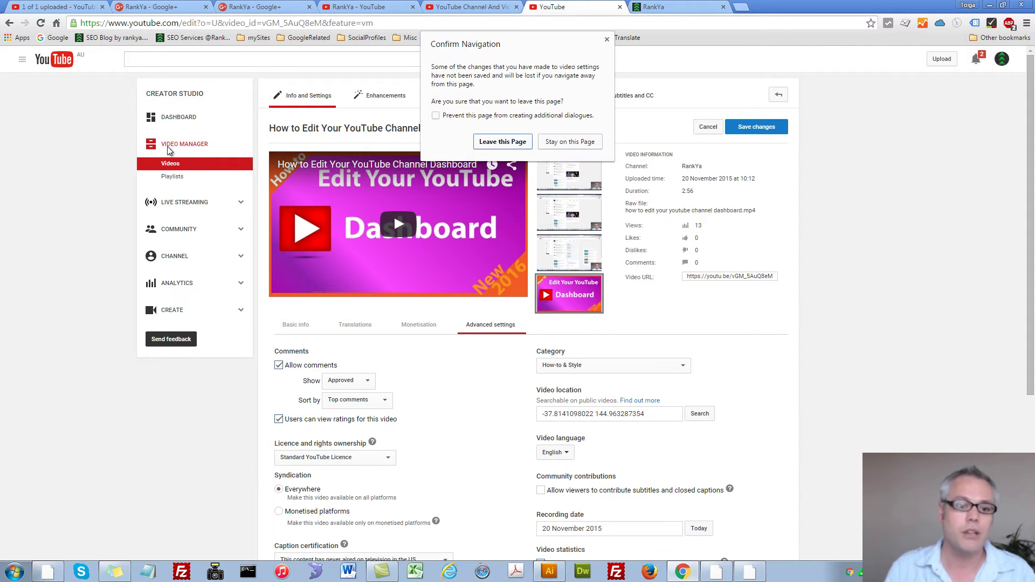
pyautogui.click(498, 142)
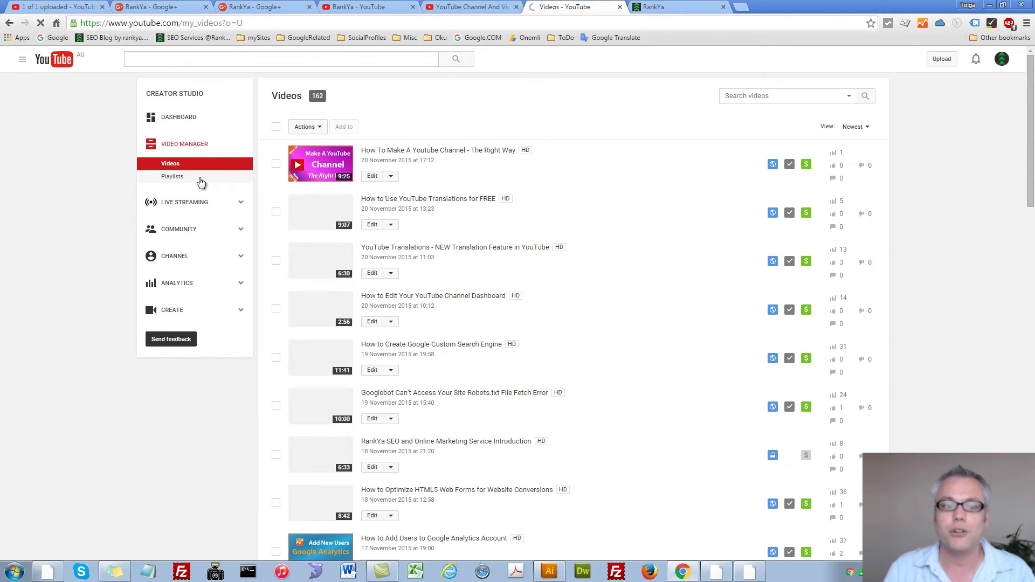
pyautogui.click(174, 178)
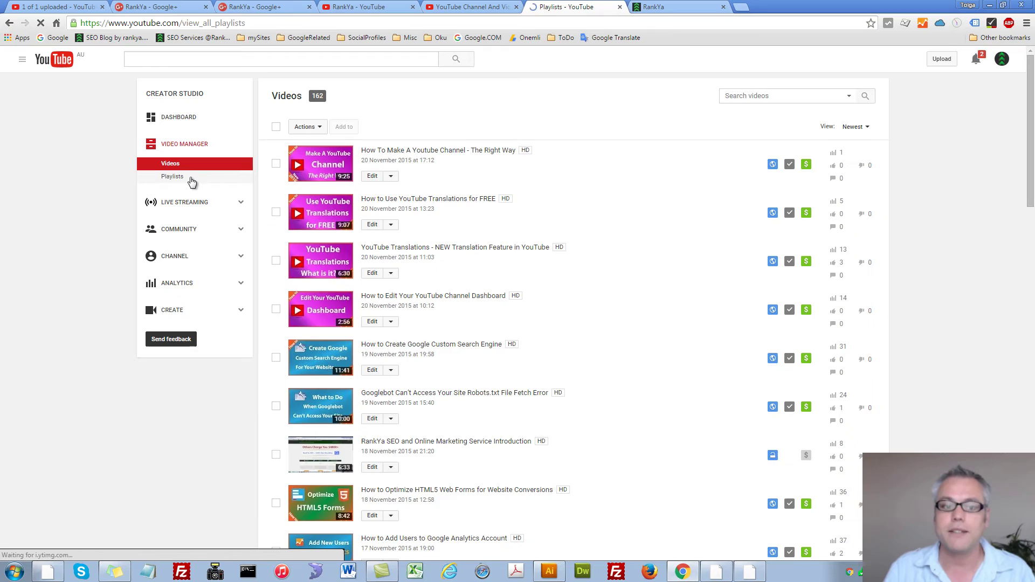
# Step: Preview a new playlist's privacy choices, cancel it, and return to the Videos list
pyautogui.click(682, 97)
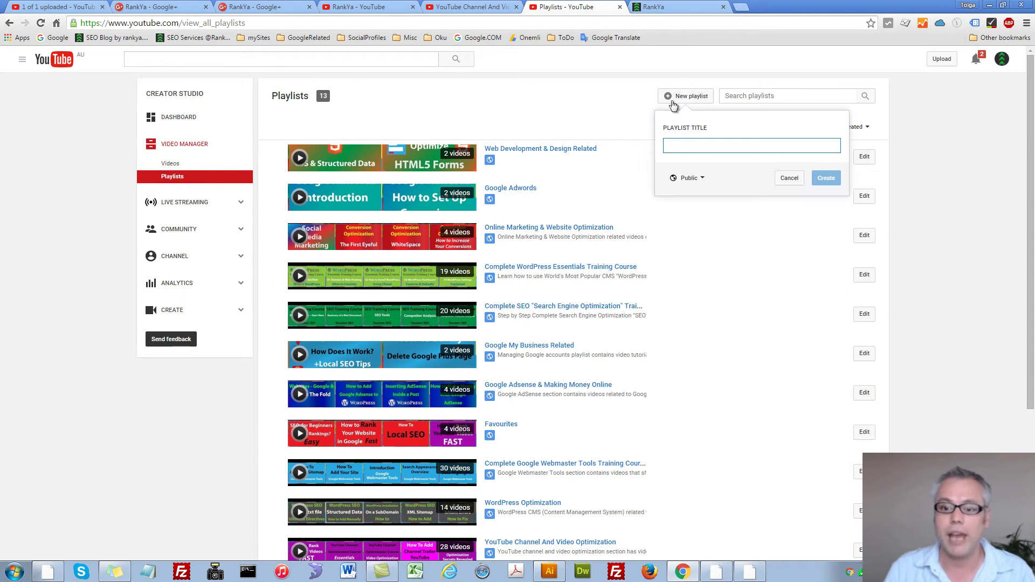
pyautogui.click(701, 178)
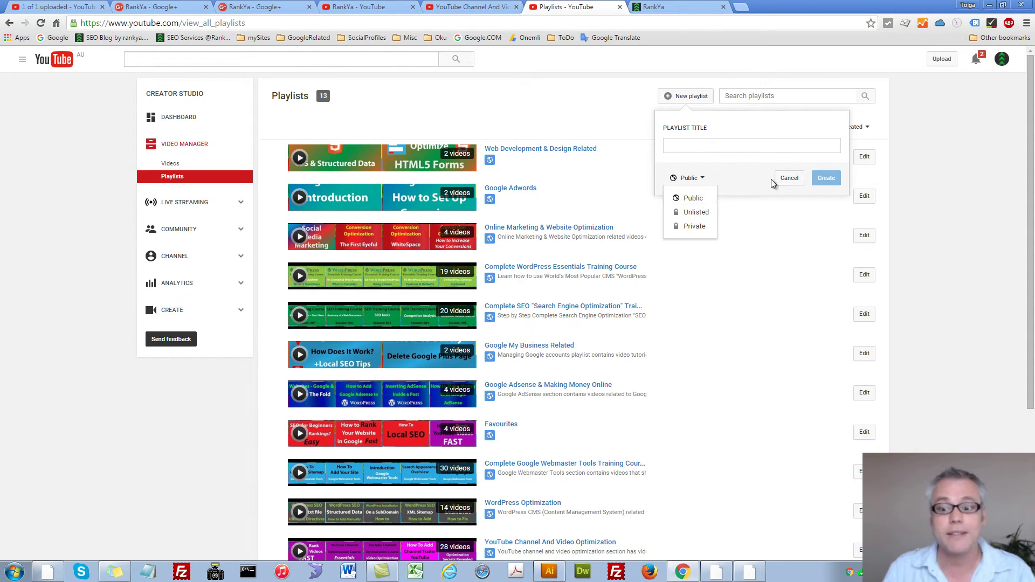
pyautogui.click(788, 178)
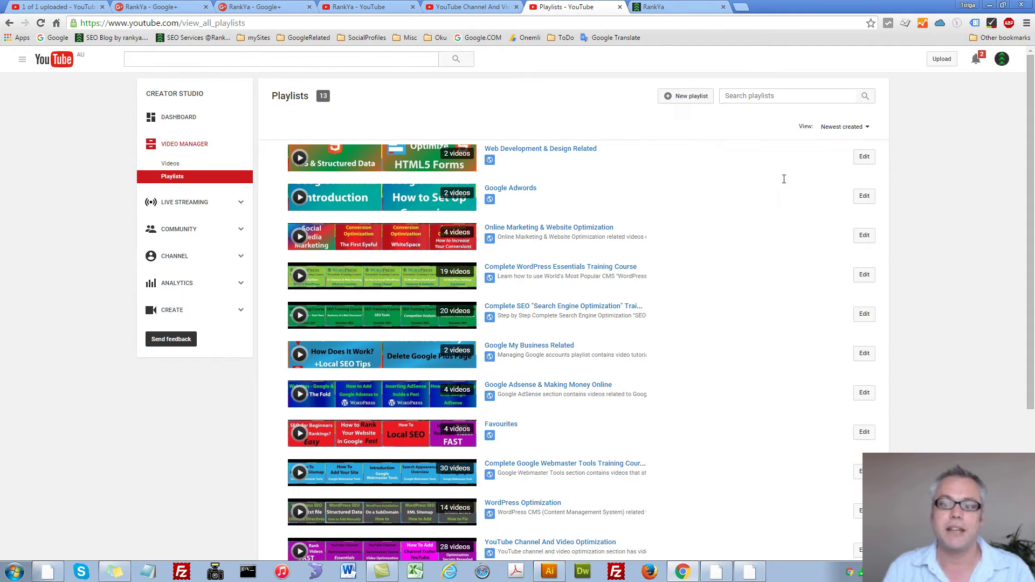
pyautogui.click(730, 99)
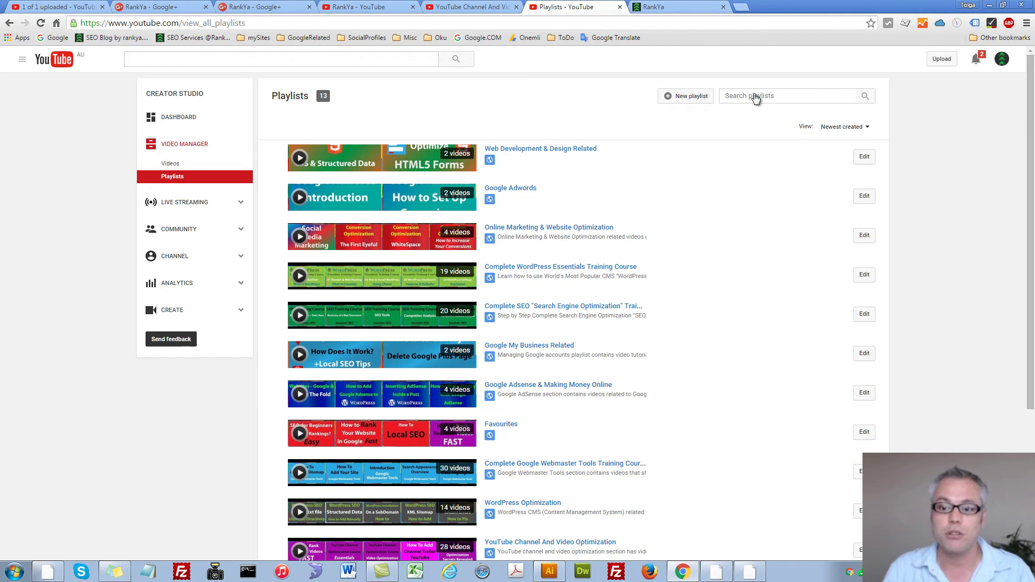
pyautogui.click(171, 164)
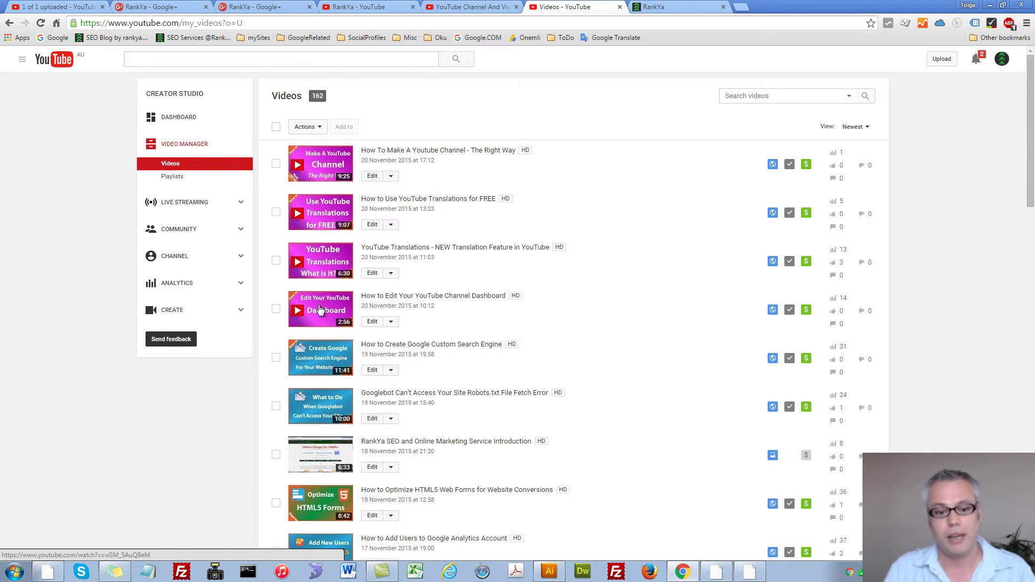
# Step: Tick the Dashboard and YouTube Translations videos and choose More actions… from the Actions menu
pyautogui.click(276, 309)
pyautogui.click(276, 261)
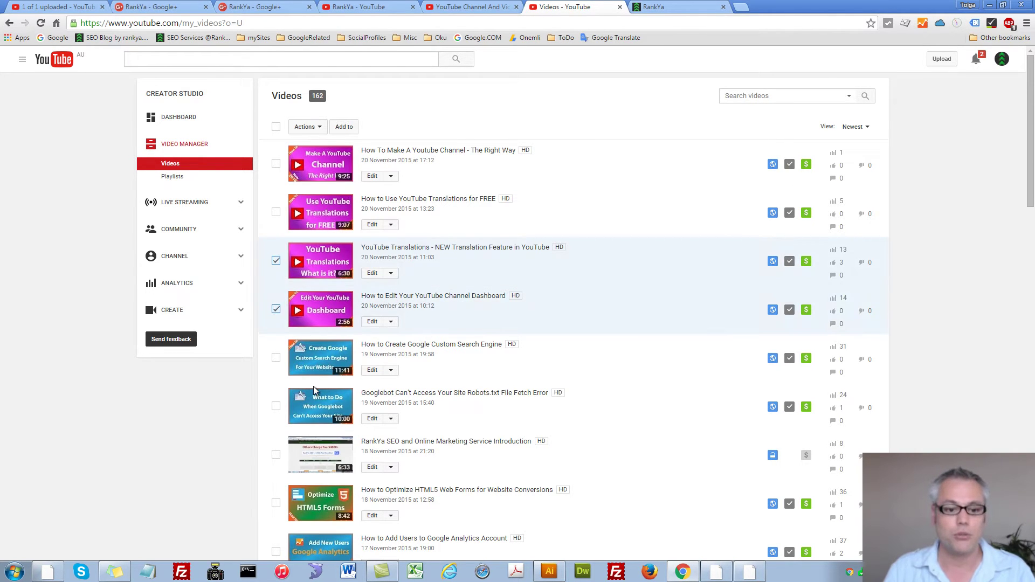
pyautogui.click(321, 131)
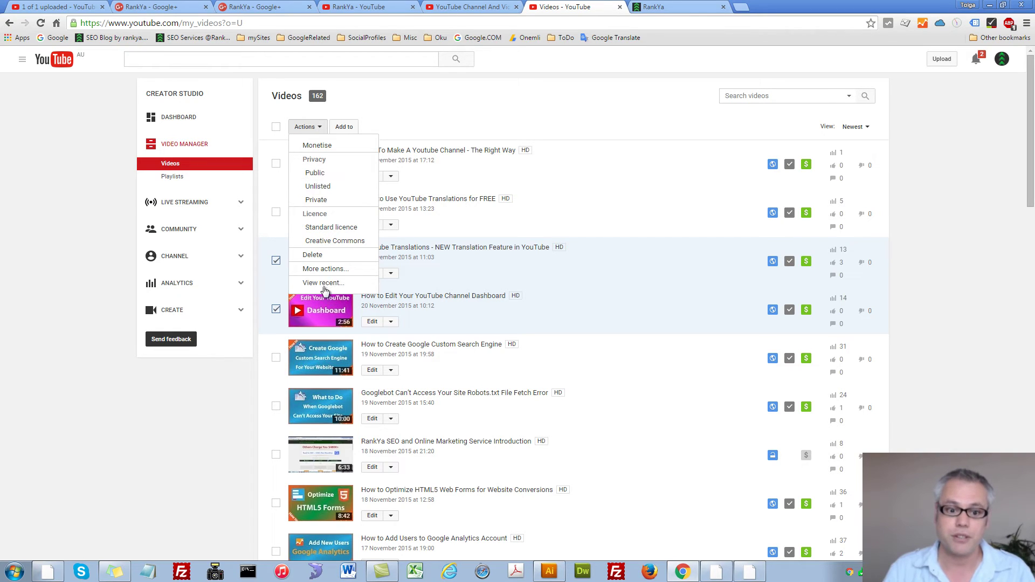
pyautogui.click(319, 269)
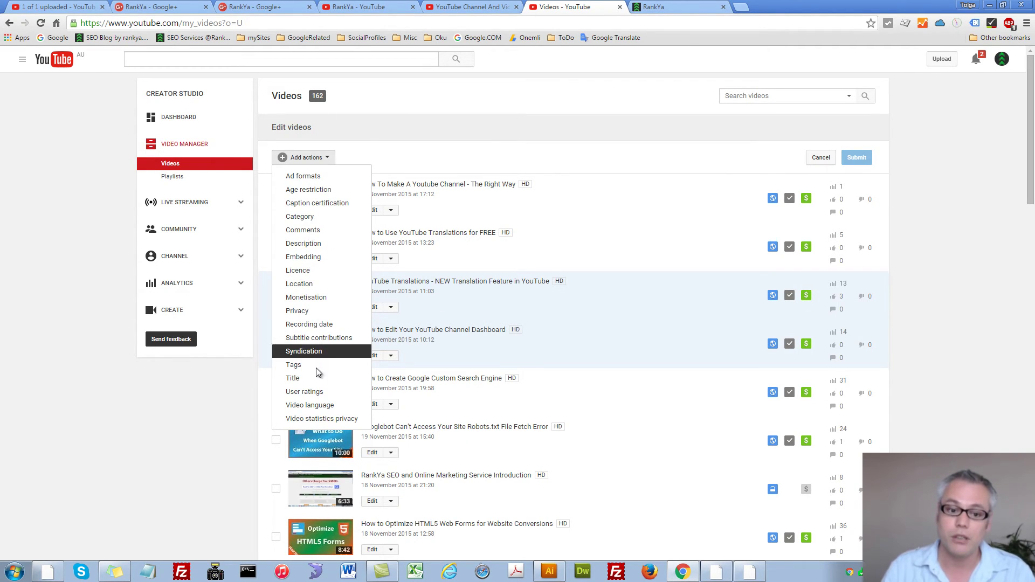
# Step: Browse the bulk-editable fields under Add actions, then untick the Dashboard and Translations videos
pyautogui.click(247, 408)
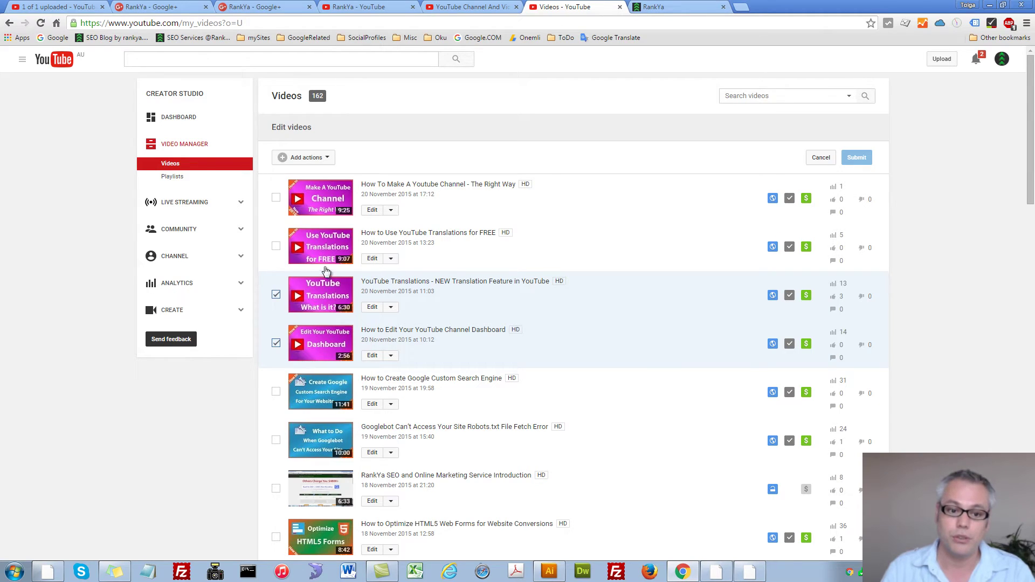
pyautogui.click(327, 158)
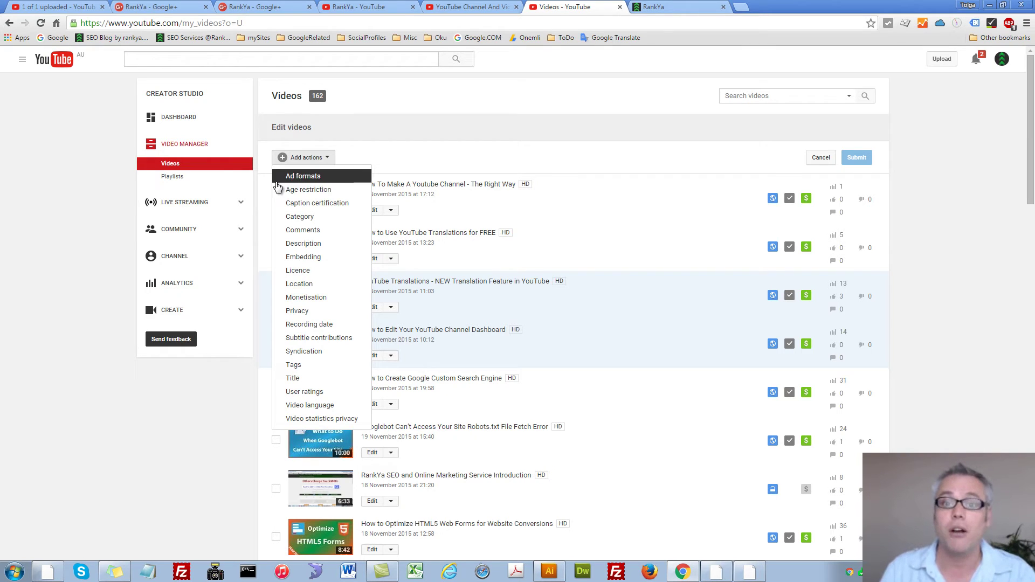
pyautogui.click(350, 335)
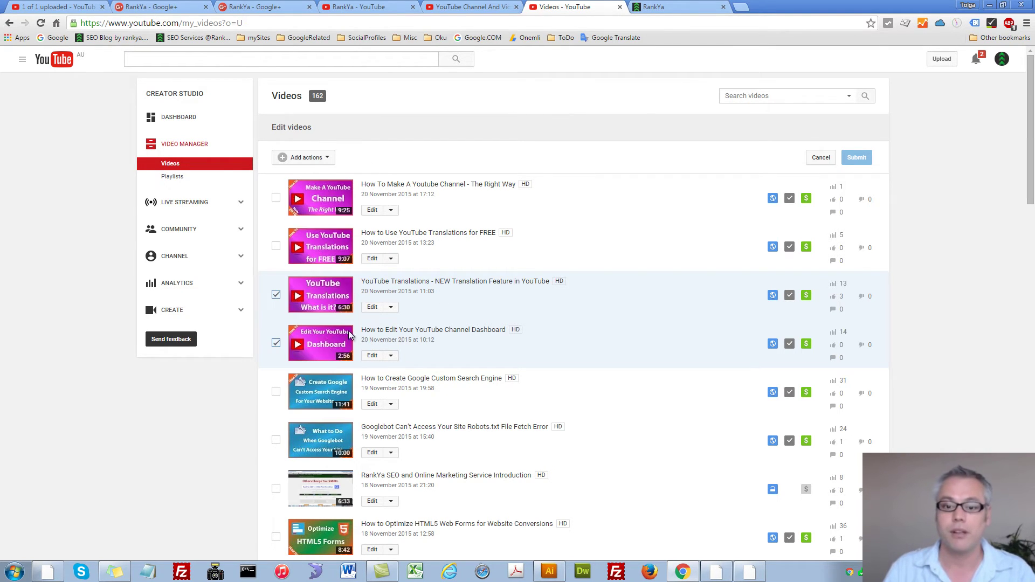
pyautogui.click(276, 343)
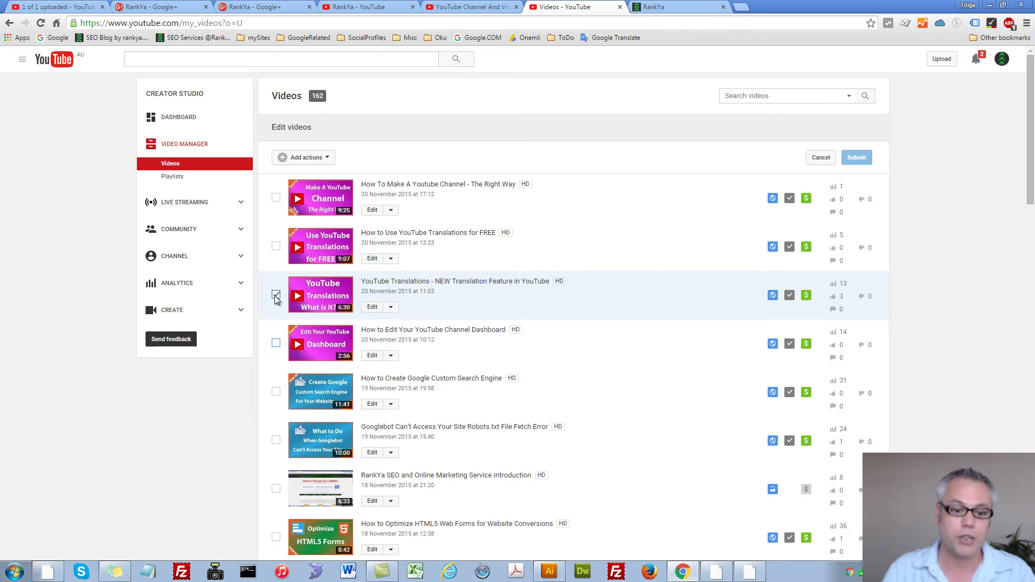
pyautogui.click(276, 295)
# Step: Peek at the advanced search options, close them and scroll through the video list
pyautogui.click(849, 95)
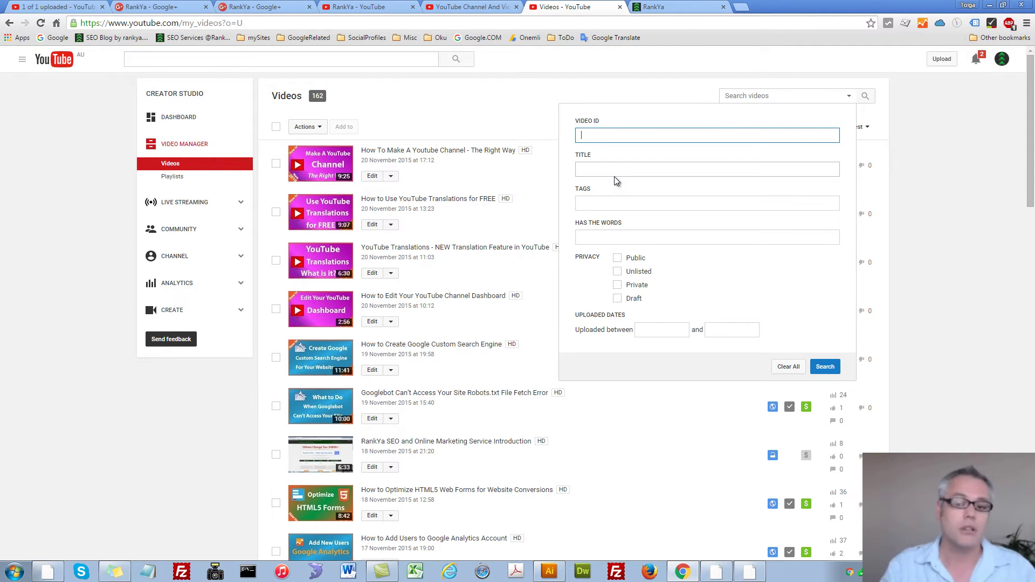
pyautogui.click(947, 303)
pyautogui.scroll(-20, 937, 323)
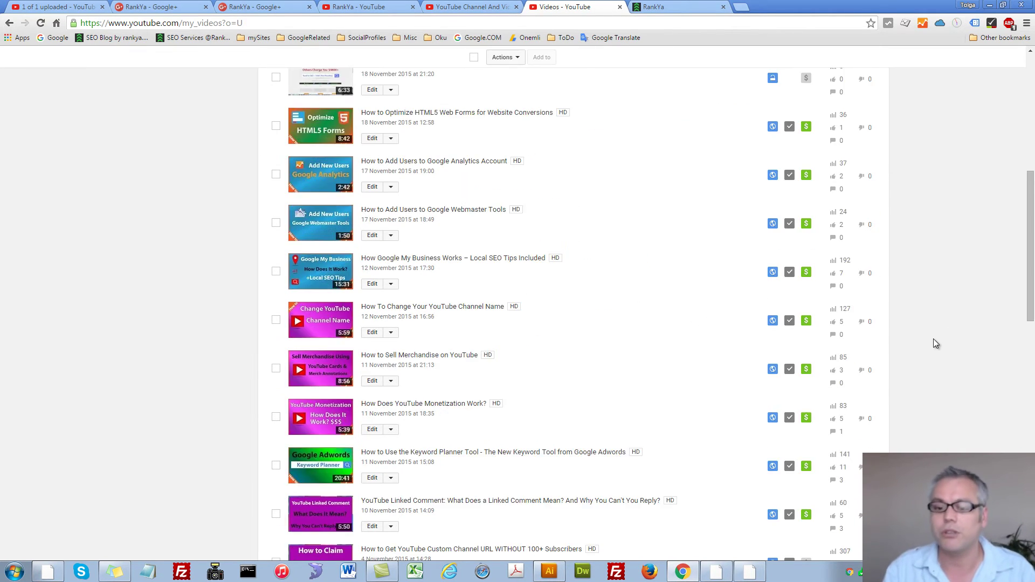
pyautogui.scroll(-1, 929, 344)
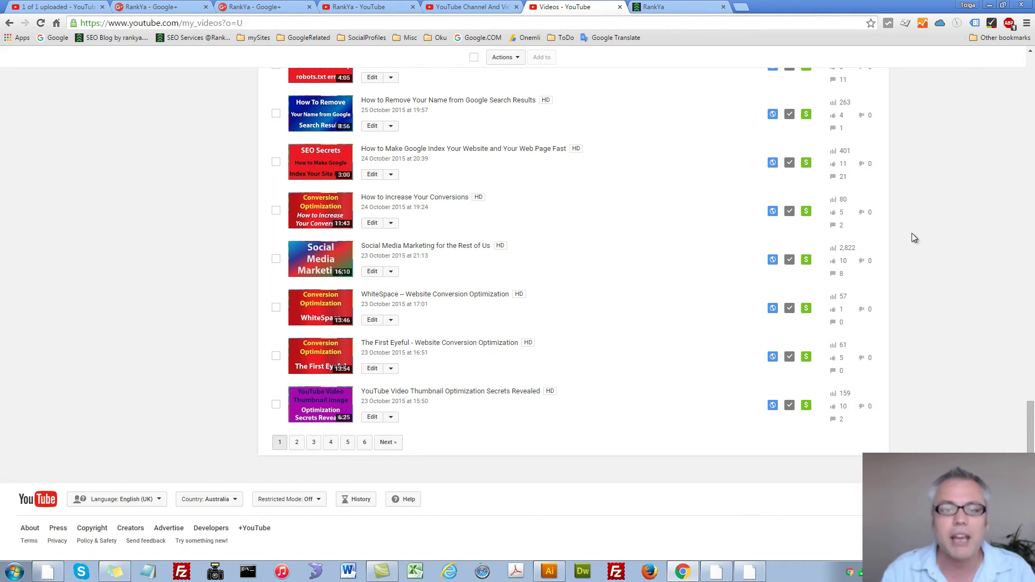
pyautogui.scroll(20, 938, 237)
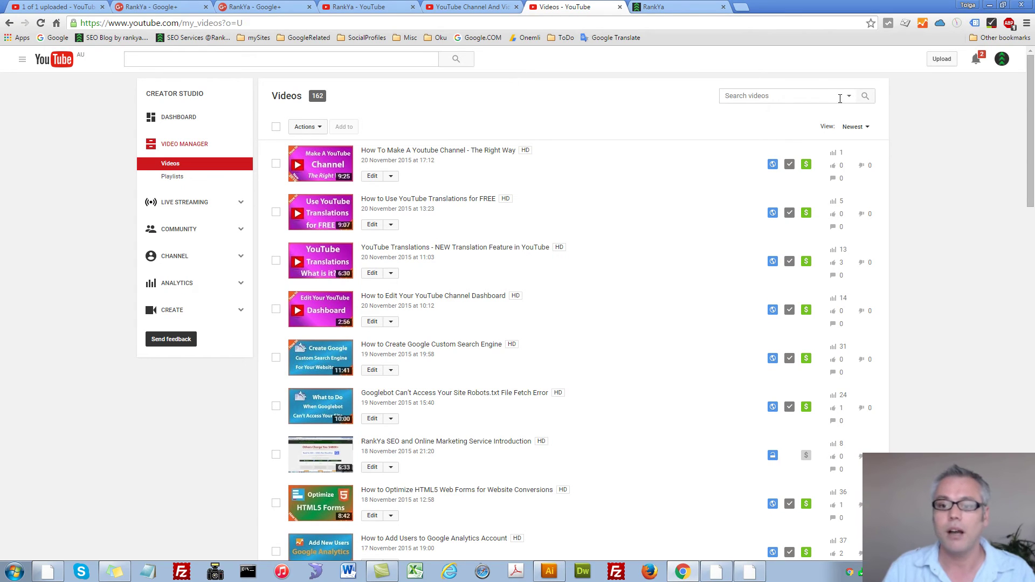
# Step: Reopen advanced search, enter 'channel trailor' as Title, then delete it again
pyautogui.click(848, 96)
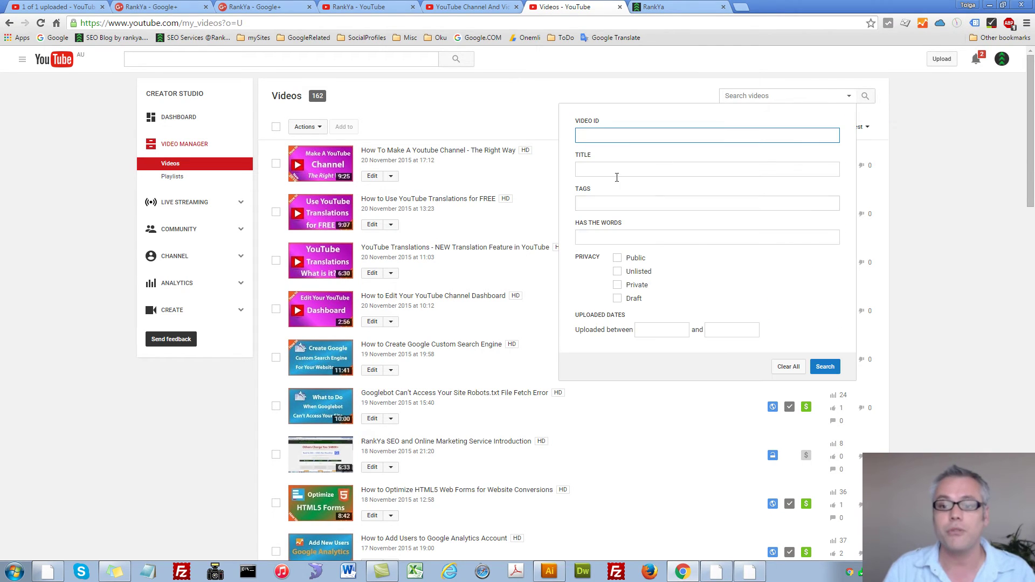
pyautogui.click(587, 168)
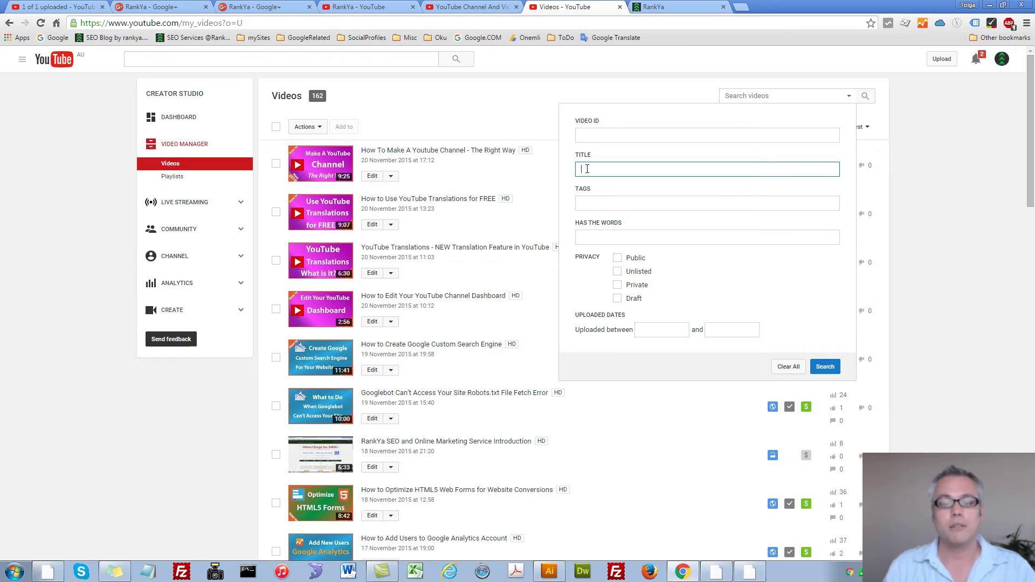
pyautogui.write('cha')
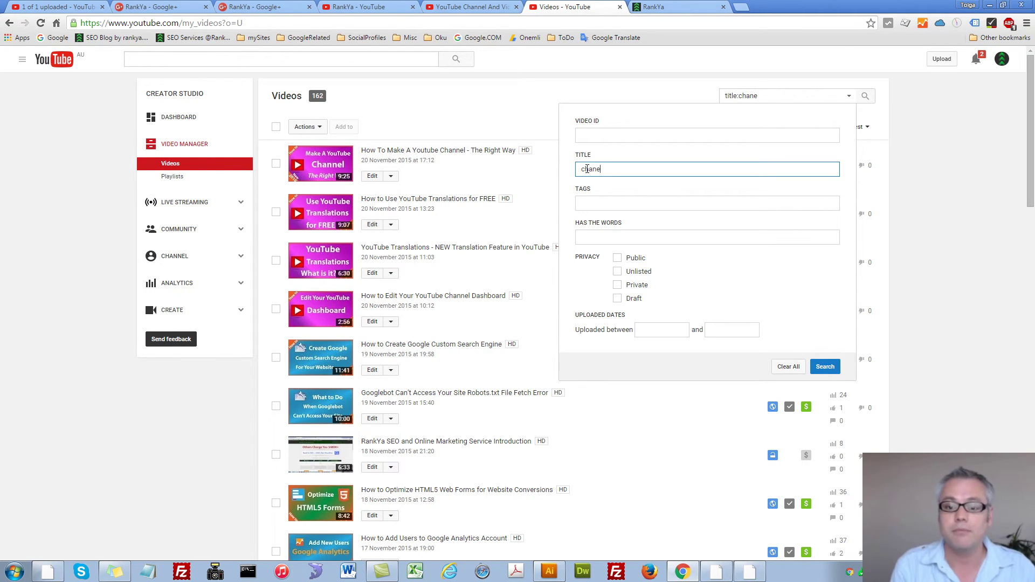
pyautogui.write('nnel ')
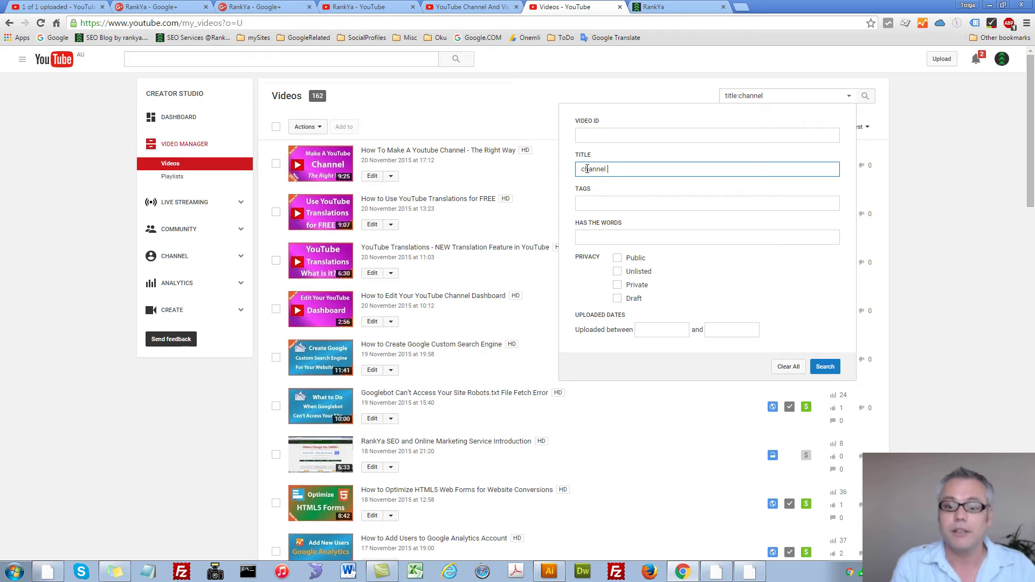
pyautogui.write('trailo')
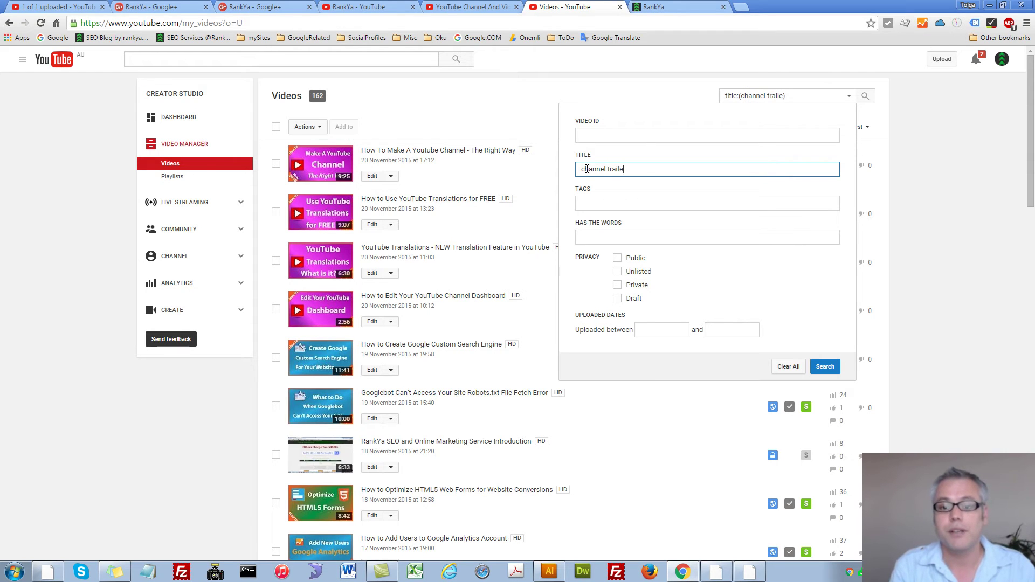
pyautogui.write('r')
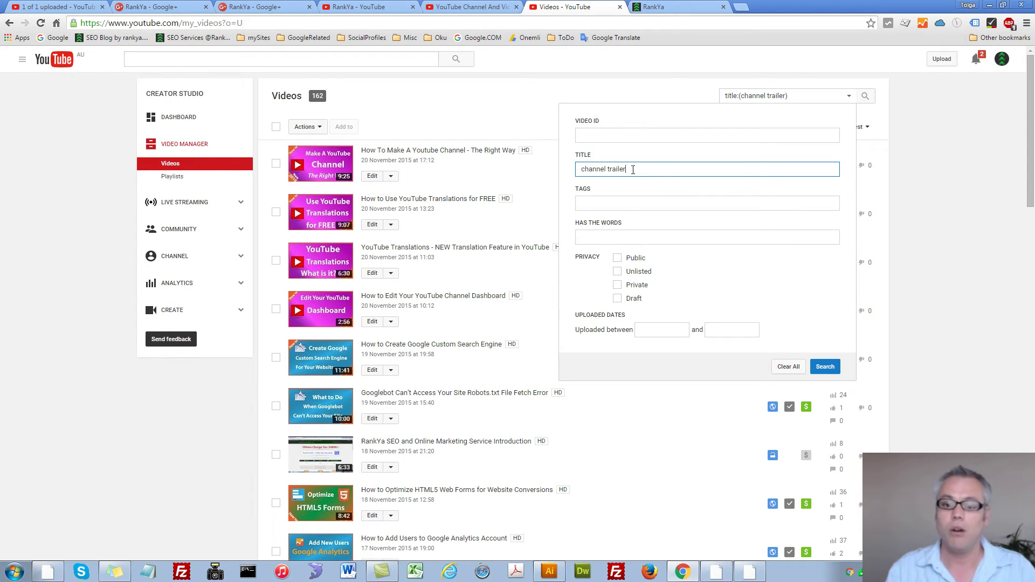
pyautogui.moveTo(633, 169); pyautogui.dragTo(580, 168)
pyautogui.press('BackSpace')
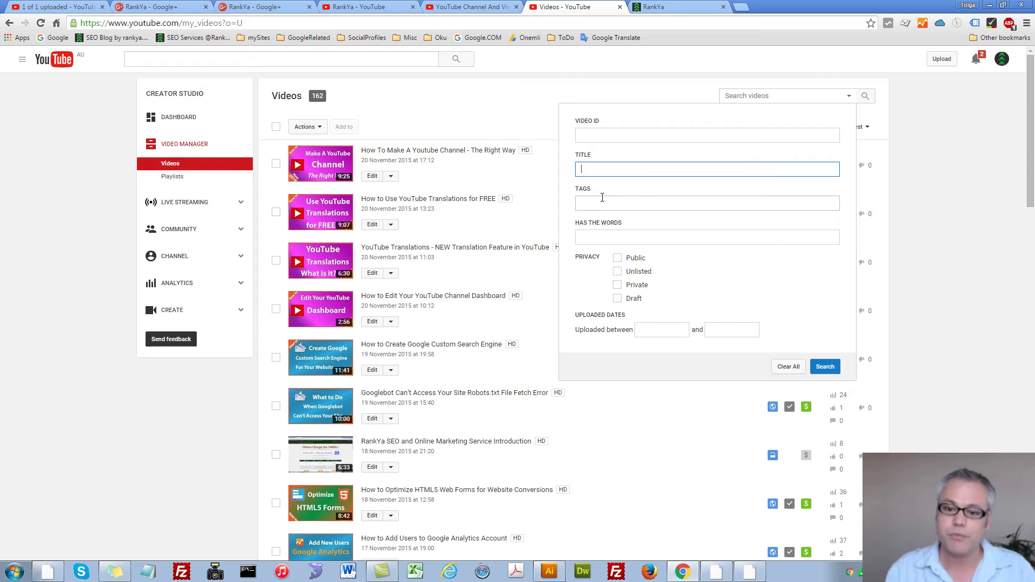
pyautogui.click(592, 203)
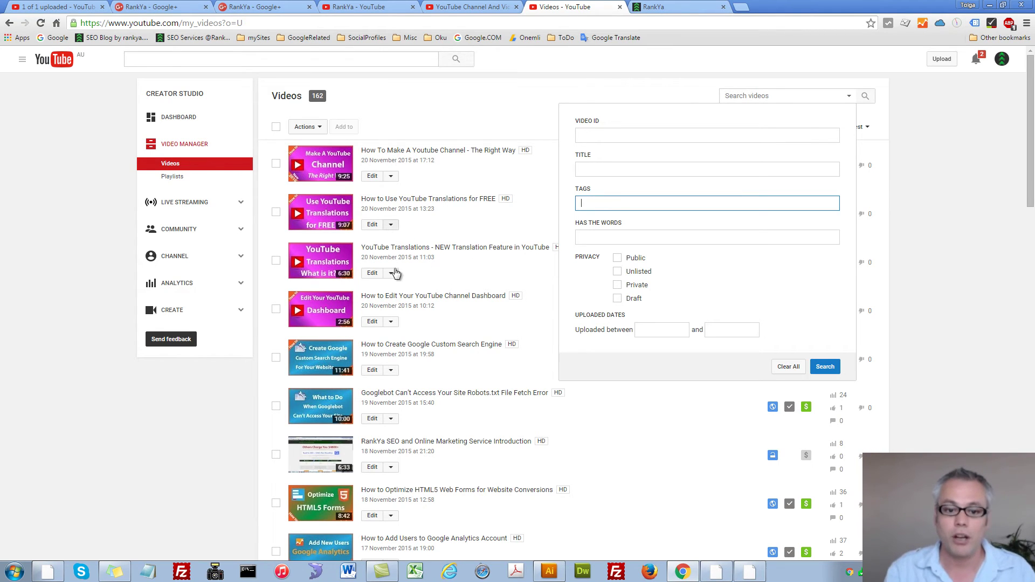
pyautogui.click(391, 322)
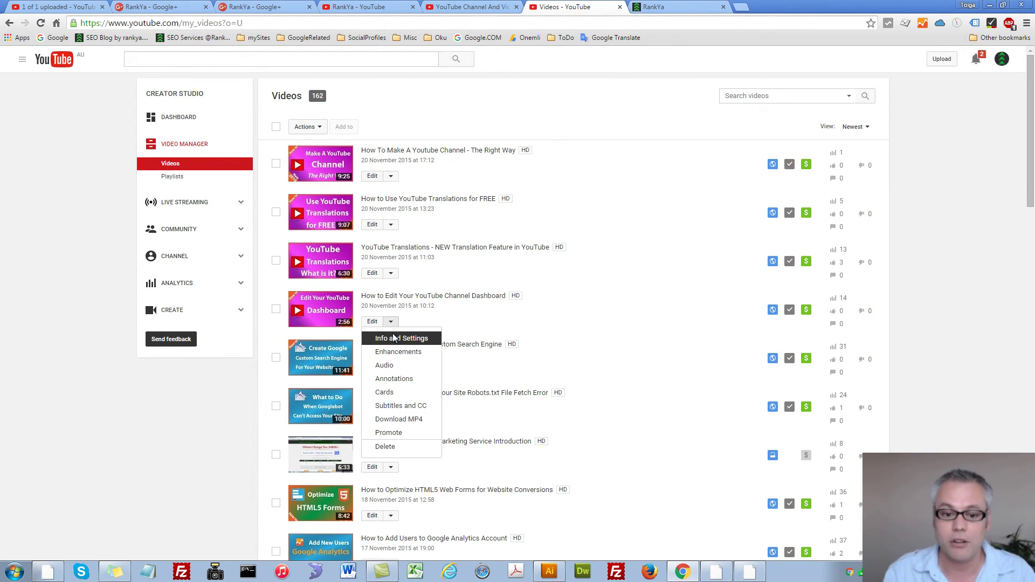
pyautogui.click(399, 338)
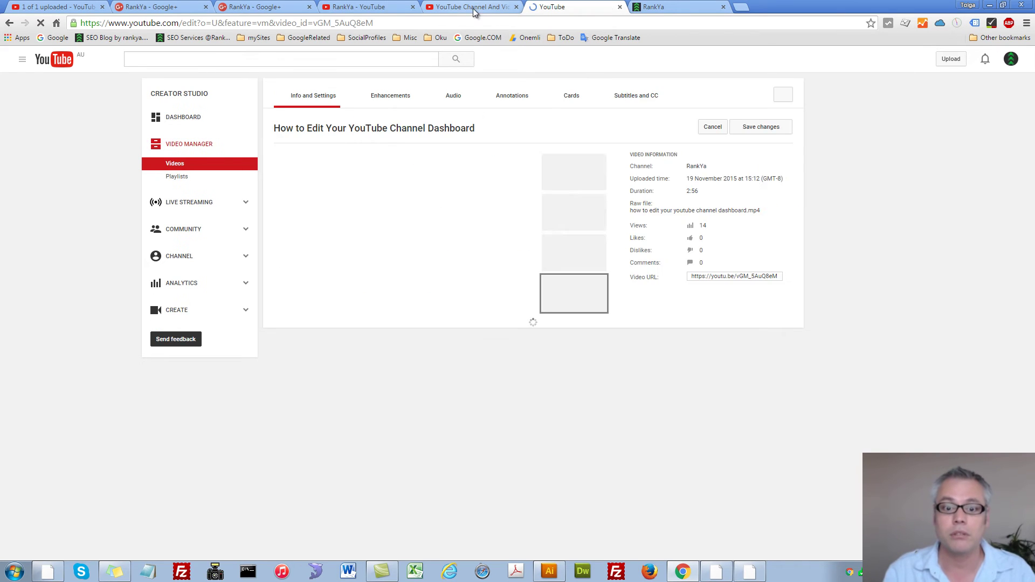
pyautogui.click(472, 7)
pyautogui.scroll(-2, 394, 360)
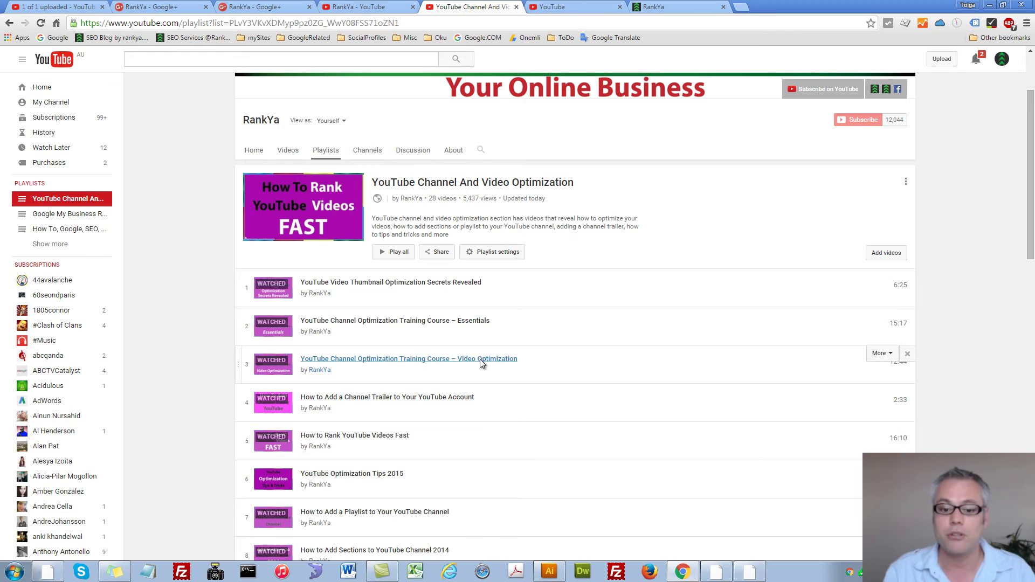
pyautogui.click(557, 7)
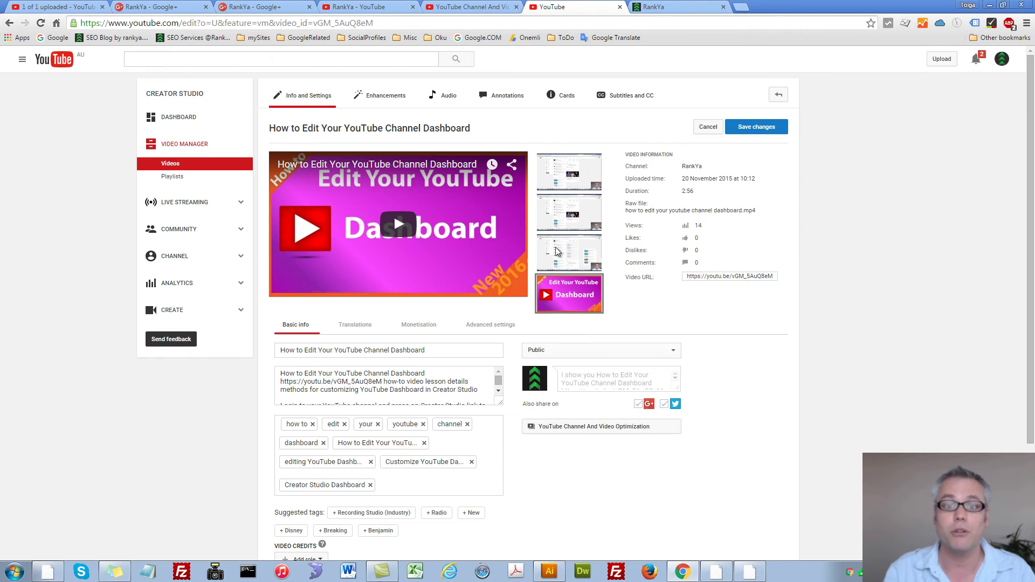
pyautogui.scroll(-5, 438, 388)
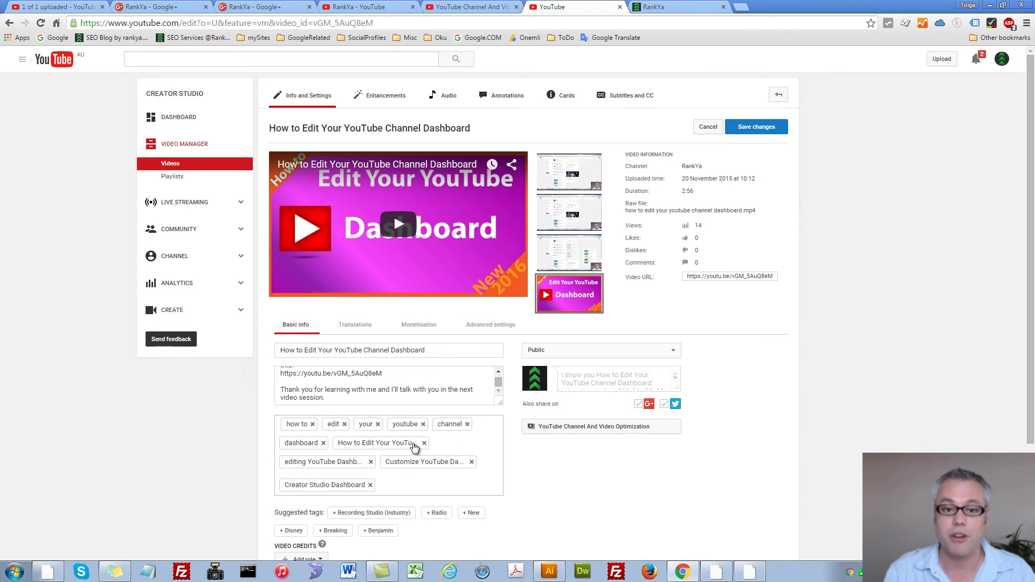
pyautogui.click(175, 165)
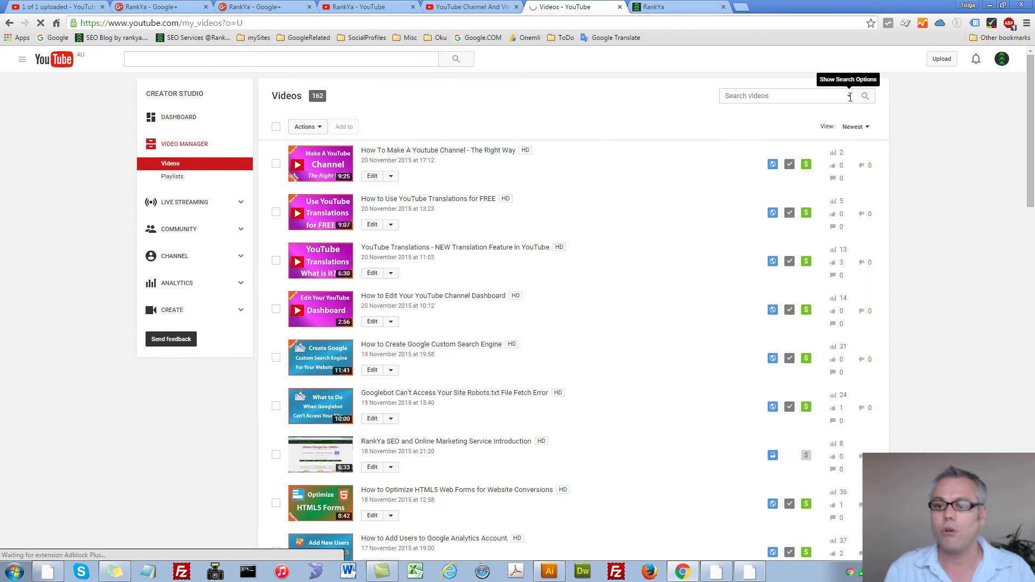
# Step: Run an advanced search with 'google analytics' in the Tags field
pyautogui.click(849, 96)
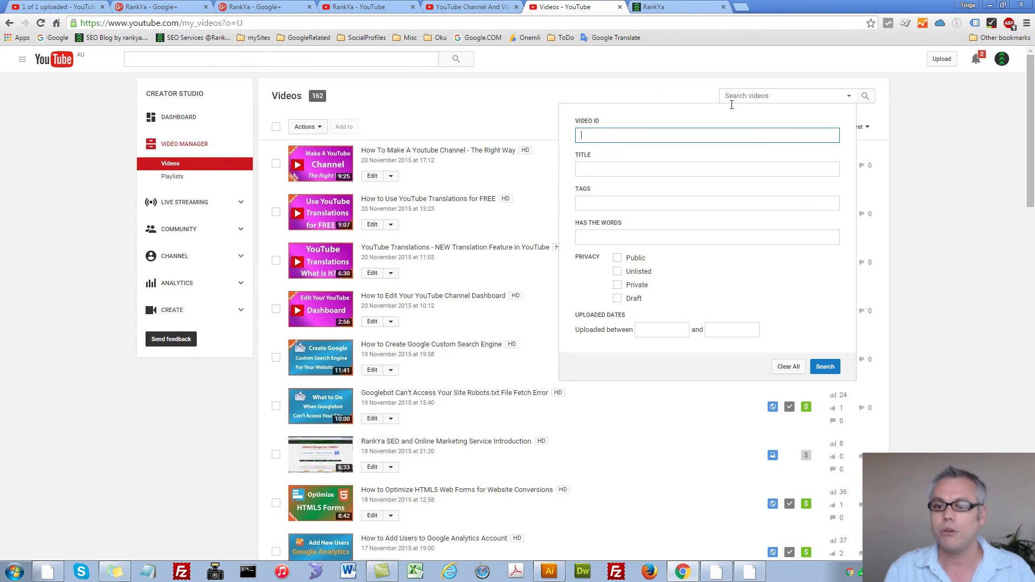
pyautogui.click(596, 207)
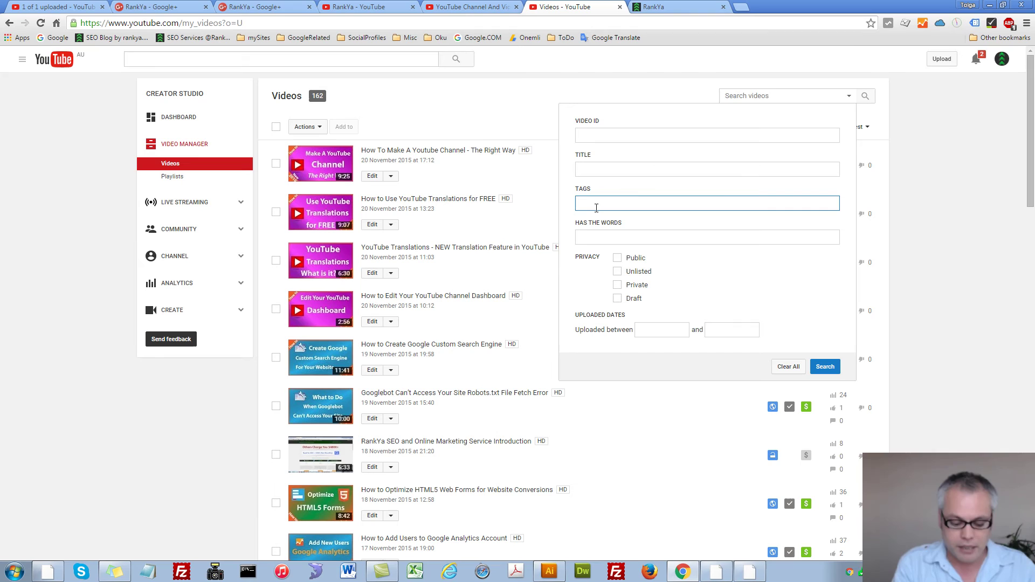
pyautogui.write('google analyti')
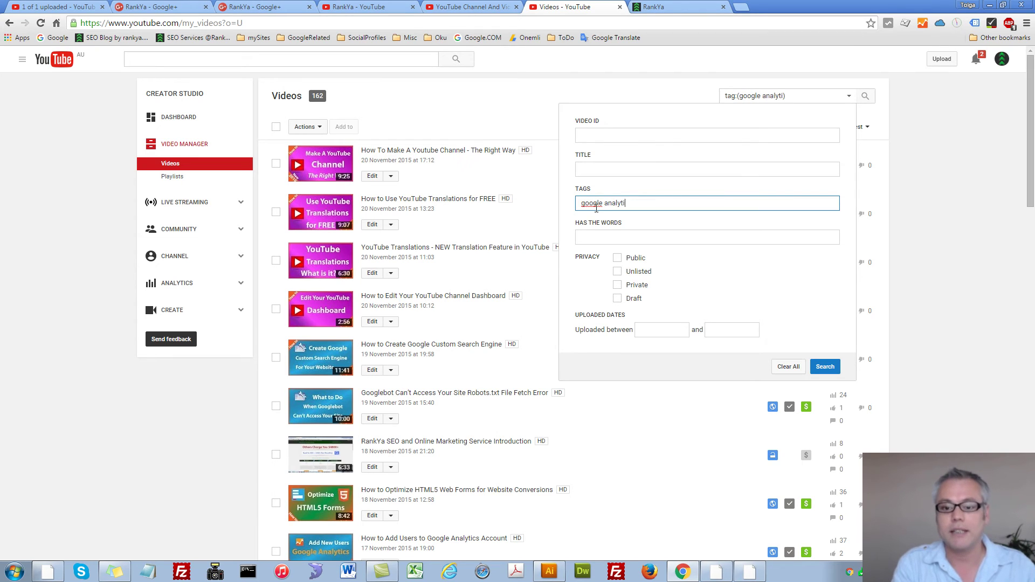
pyautogui.write('cs')
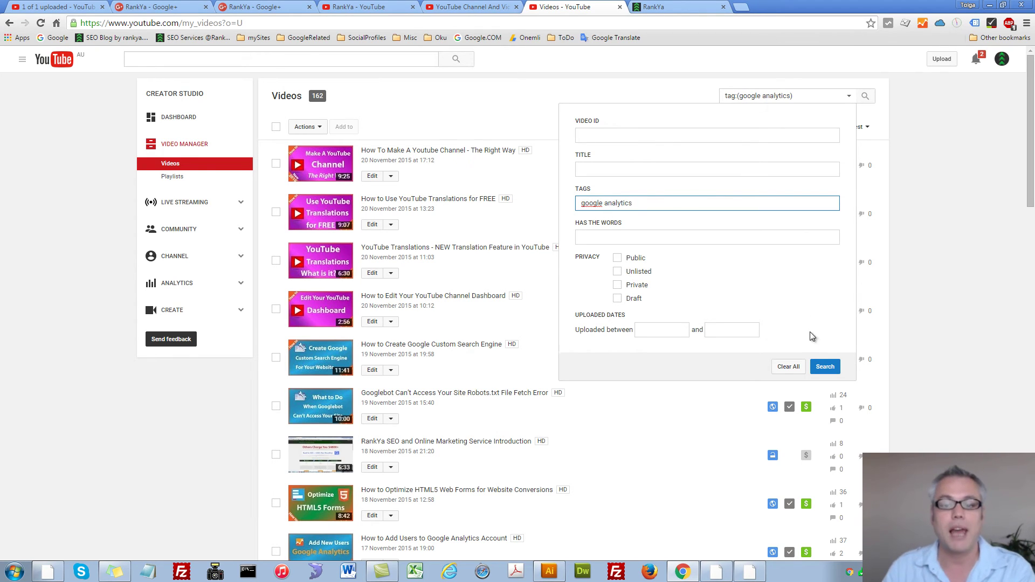
pyautogui.click(822, 366)
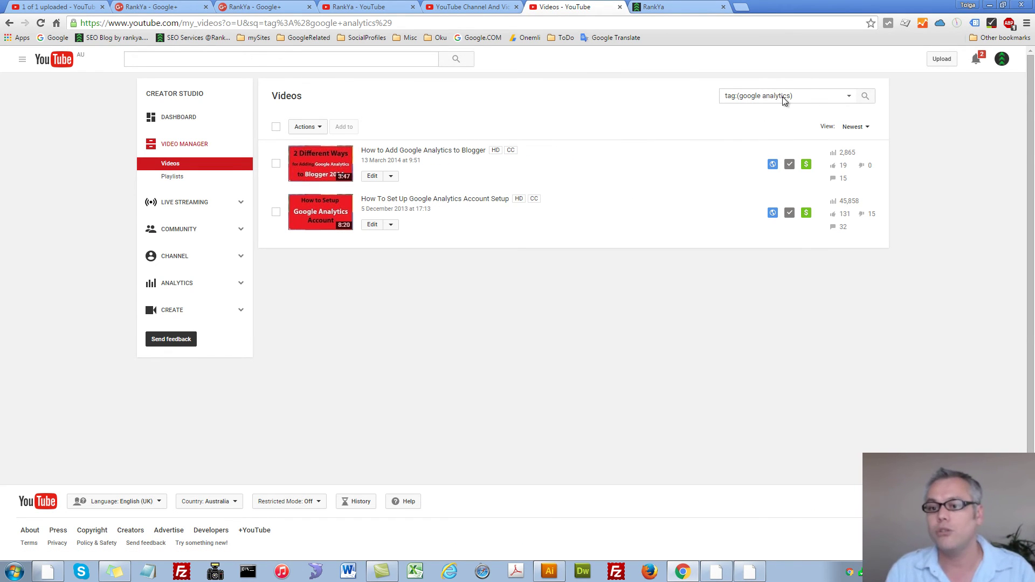
# Step: Select the 'google analytics' query, reopen advanced search and click into Has the words
pyautogui.click(849, 98)
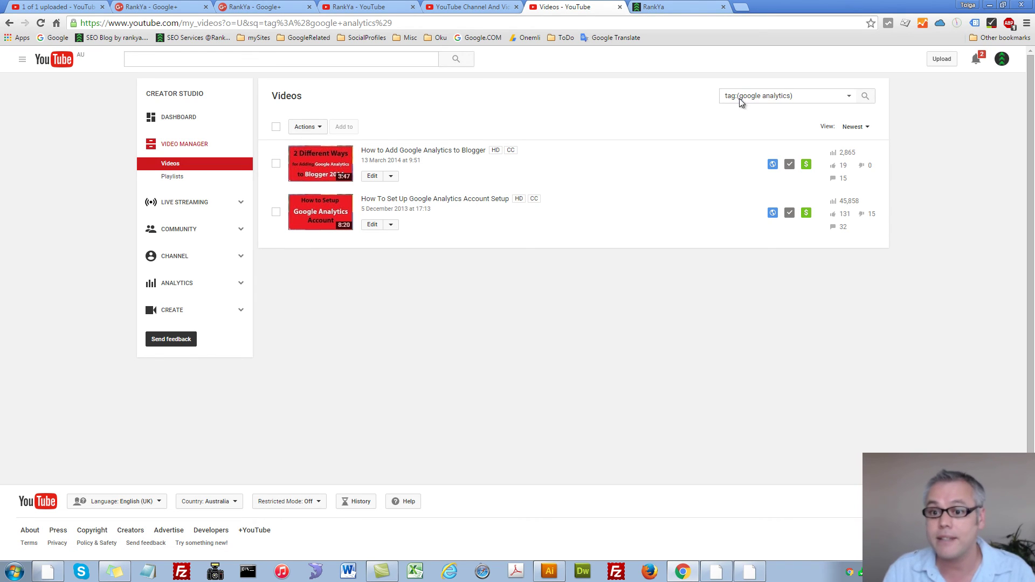
pyautogui.moveTo(739, 96); pyautogui.dragTo(791, 98)
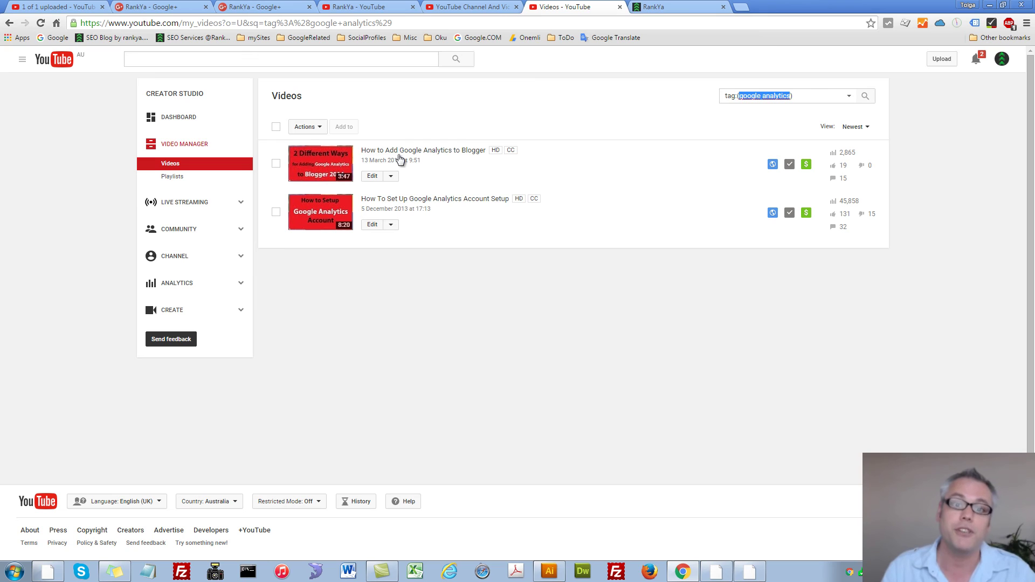
pyautogui.click(848, 96)
pyautogui.click(591, 238)
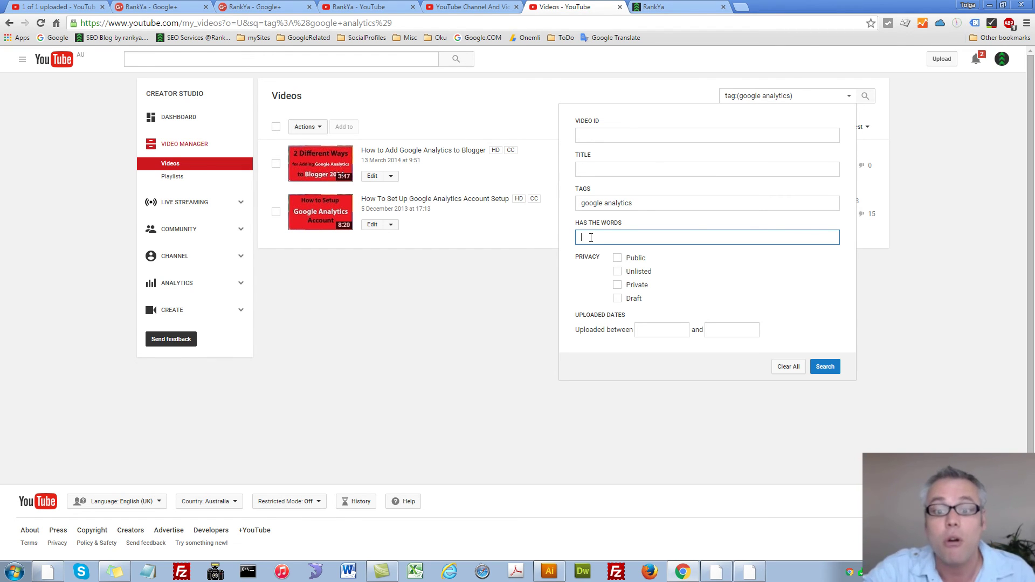
# Step: View the Uploaded between start and end date calendars, then Clear All search fields
pyautogui.click(672, 331)
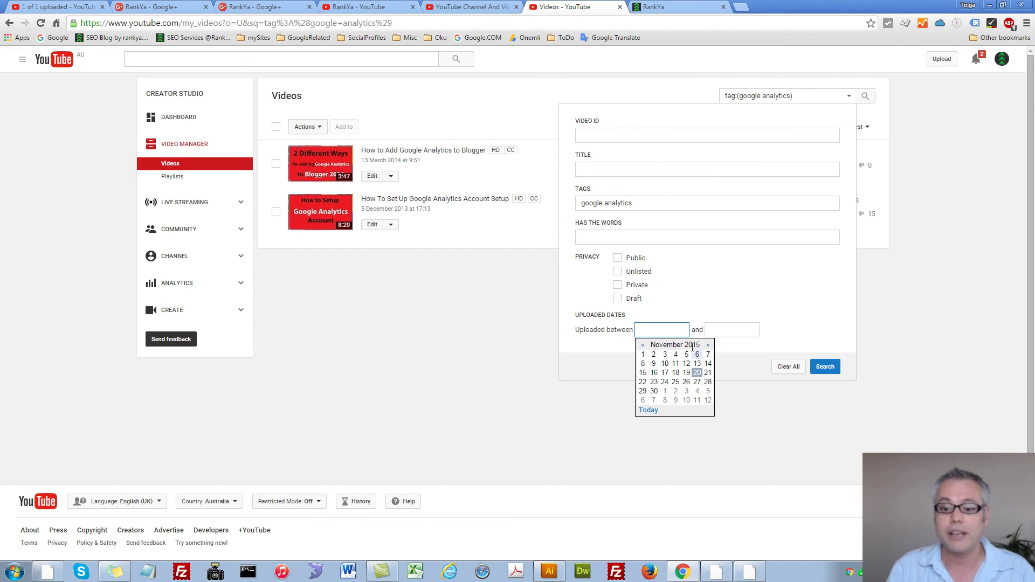
pyautogui.click(728, 329)
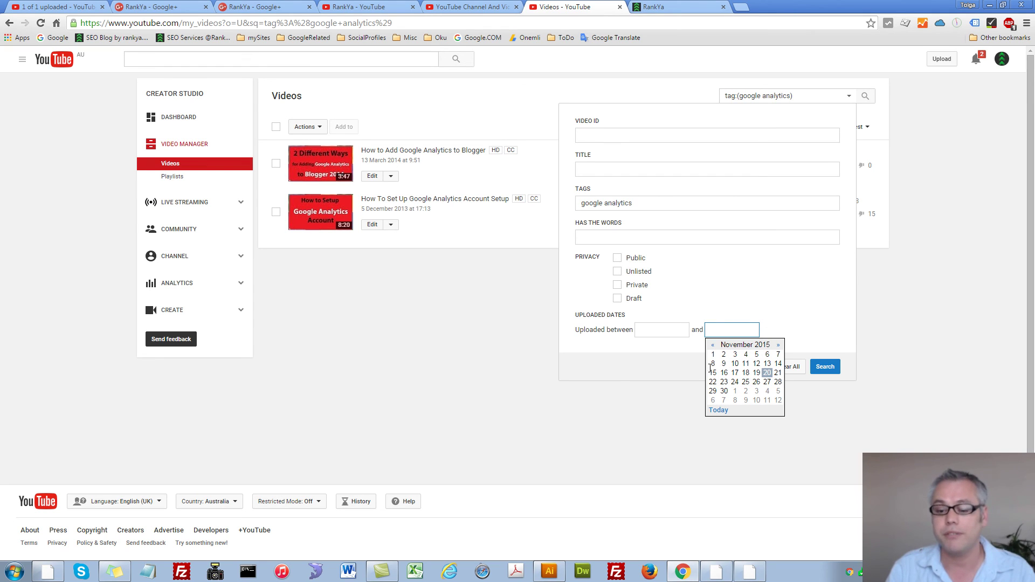
pyautogui.click(652, 331)
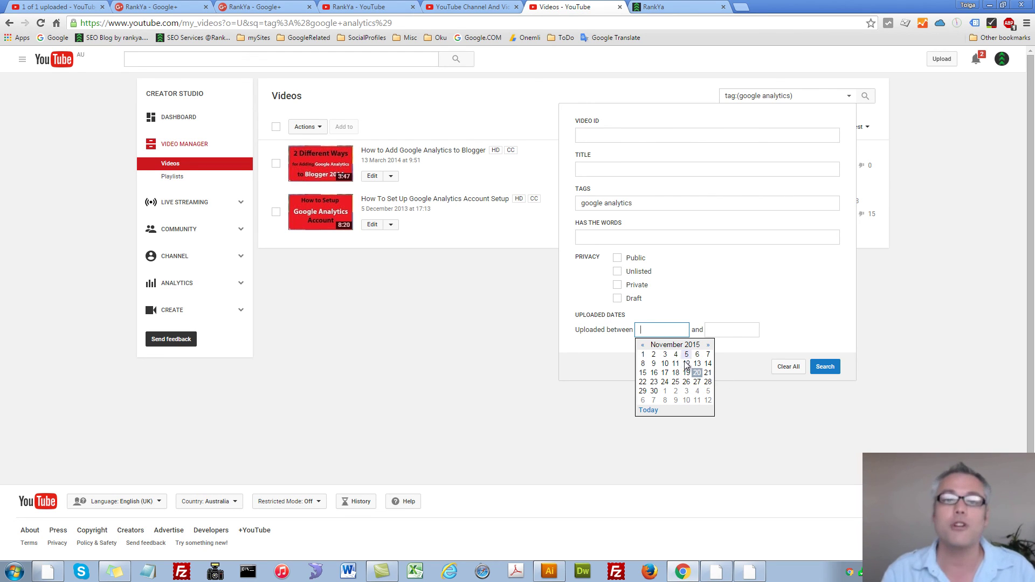
pyautogui.click(788, 367)
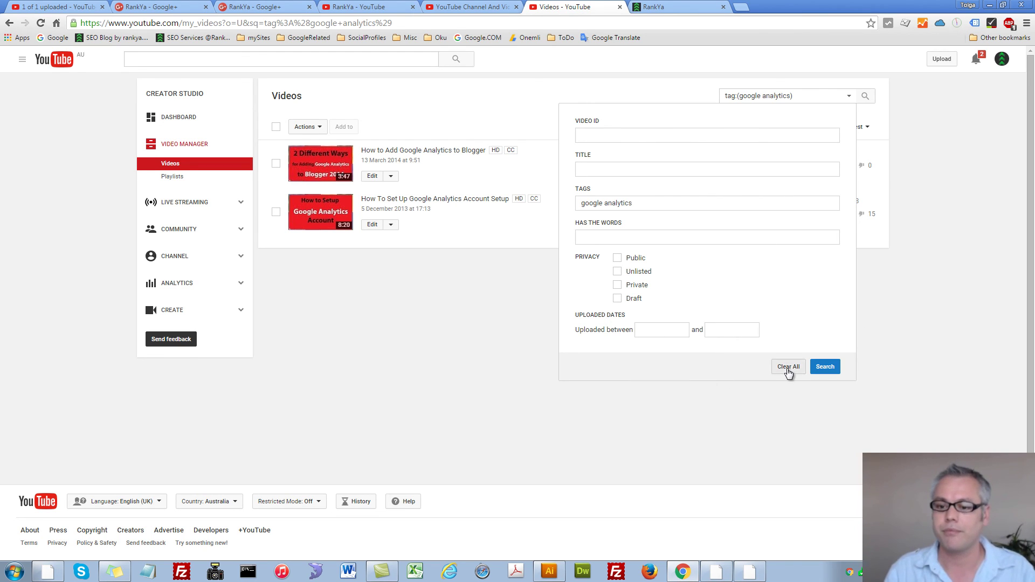
# Step: Reload the unfiltered Videos list showing all 162 videos, then go to the channel's YouTube home page
pyautogui.click(172, 163)
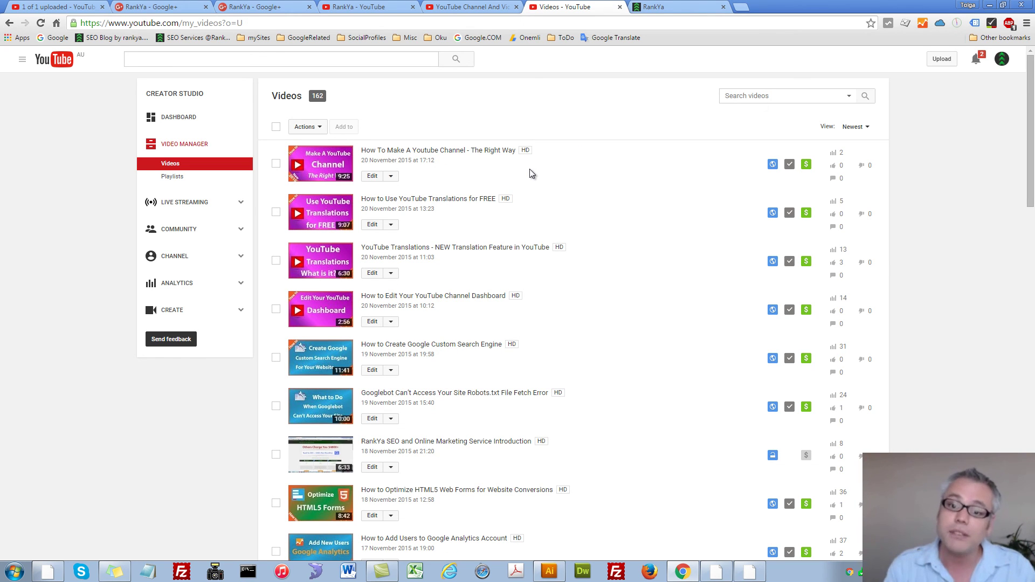
pyautogui.press('F5')
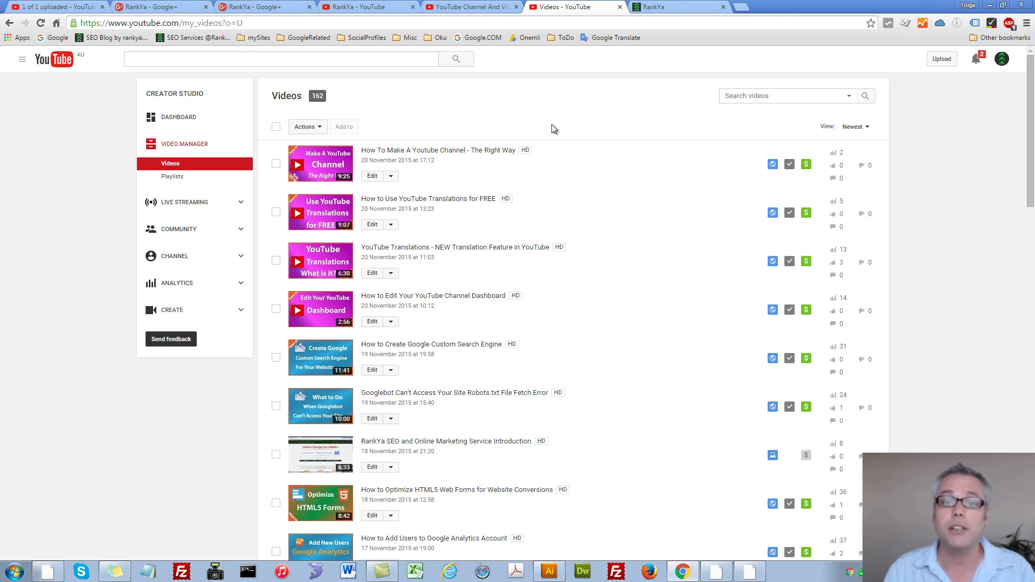
pyautogui.click(354, 7)
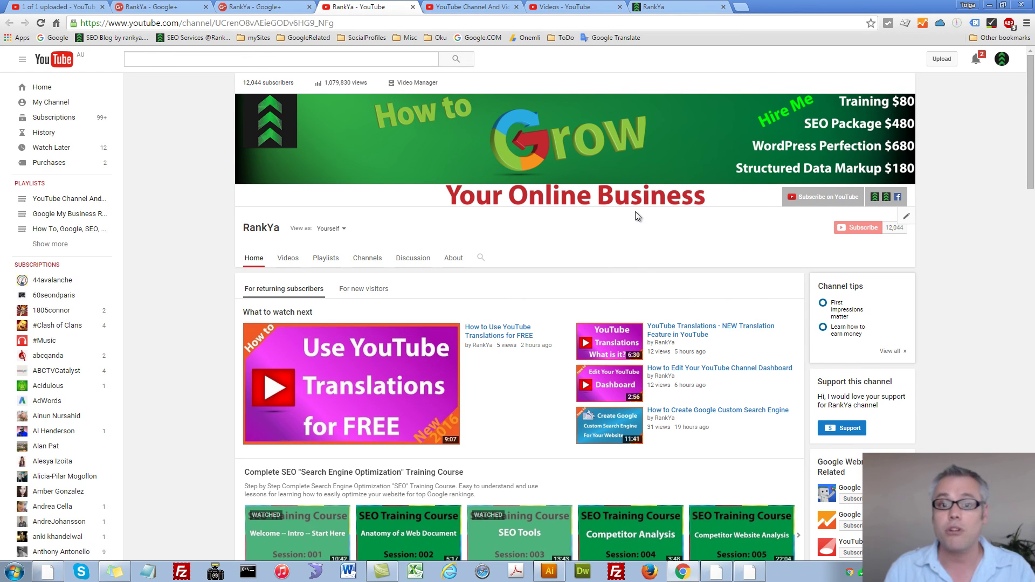